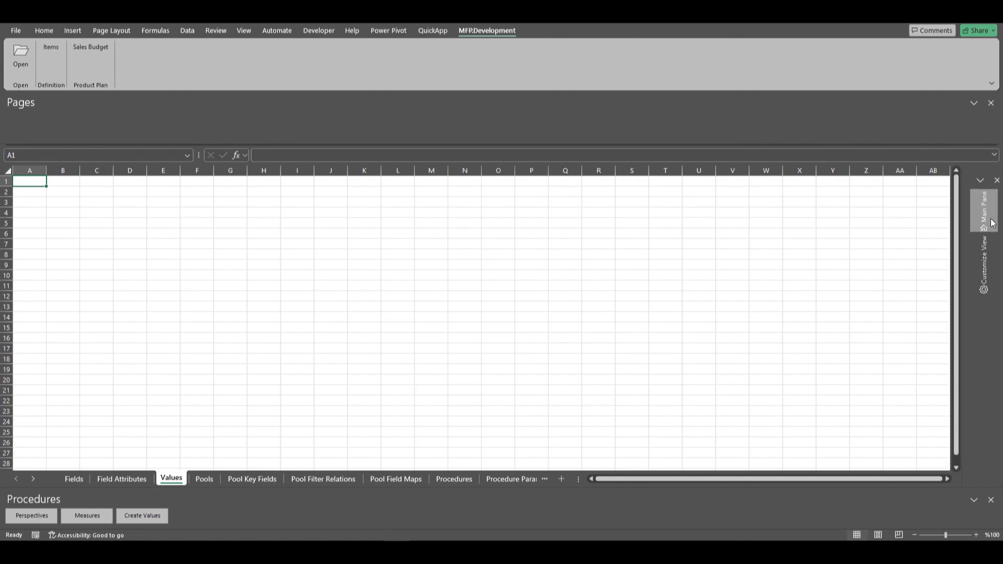
Load the Values sheet for the Items application and add a value named Item Name.
{"action": "left_click", "coordinate": [807, 475]}
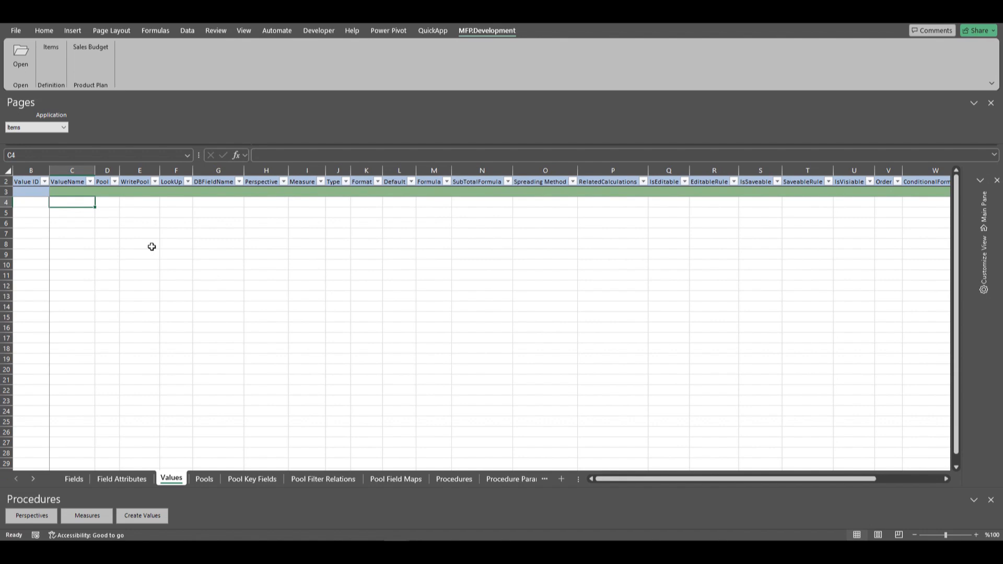
{"action": "left_click", "coordinate": [77, 192]}
{"action": "type", "text": "Item"}
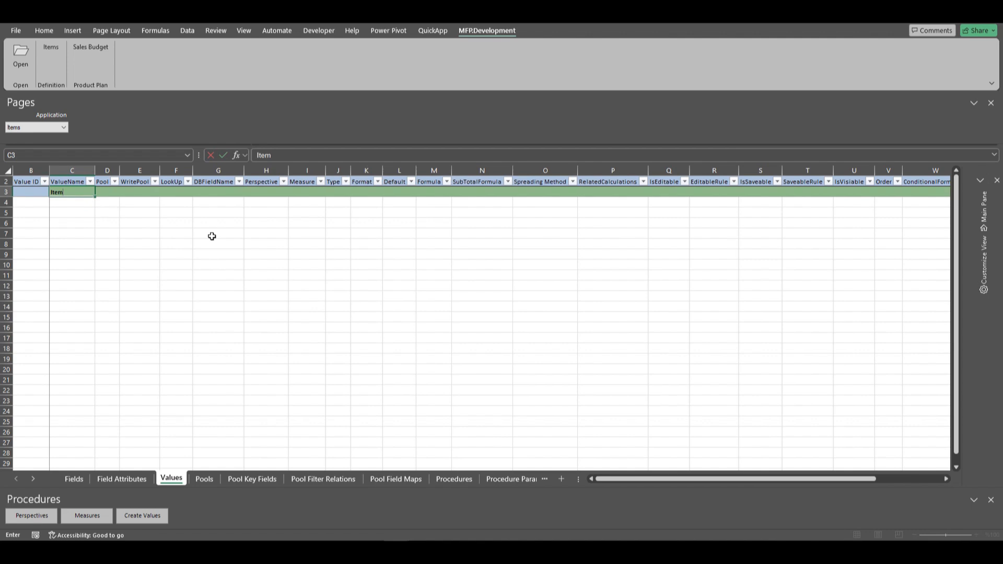
{"action": "type", "text": " Name"}
{"action": "key", "text": "Return"}
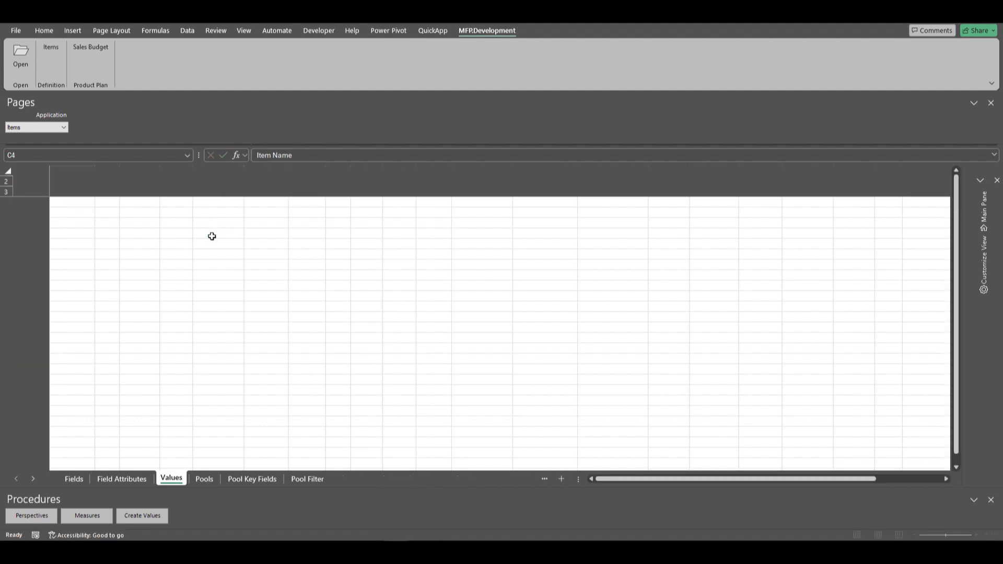
Add two more values named Item Description and Colors to the Values sheet.
{"action": "type", "text": "Item Description"}
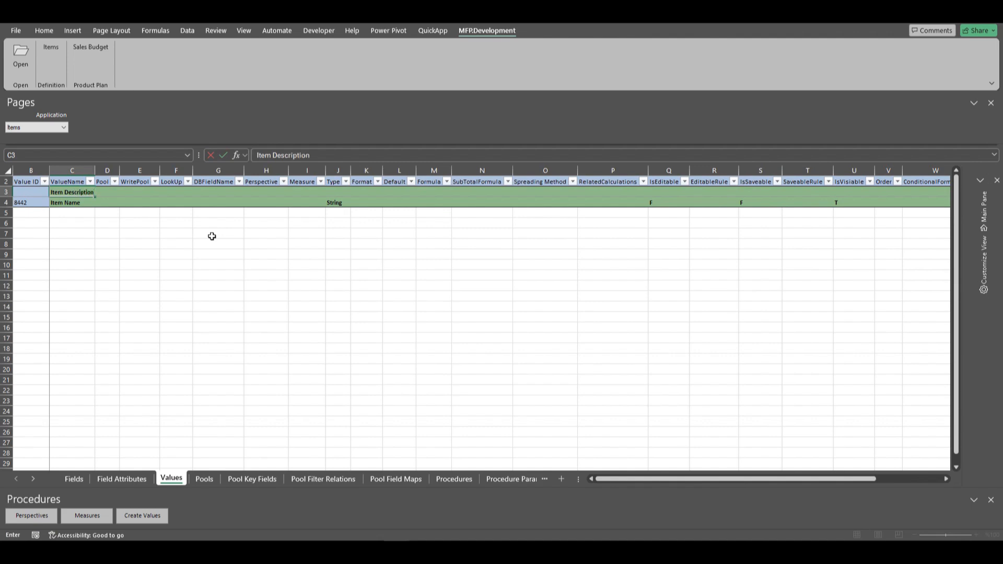
{"action": "key", "text": "Return"}
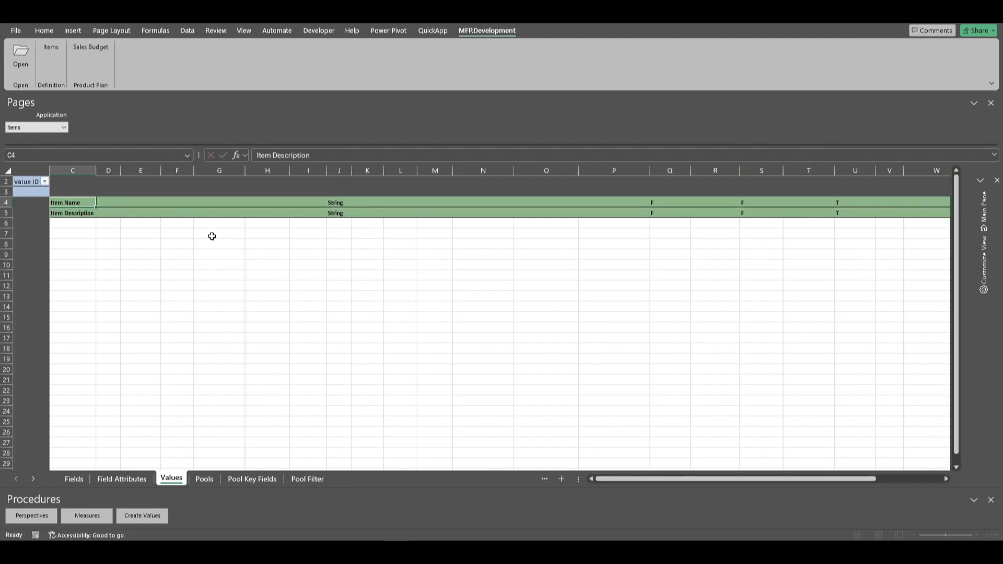
{"action": "type", "text": "Colors"}
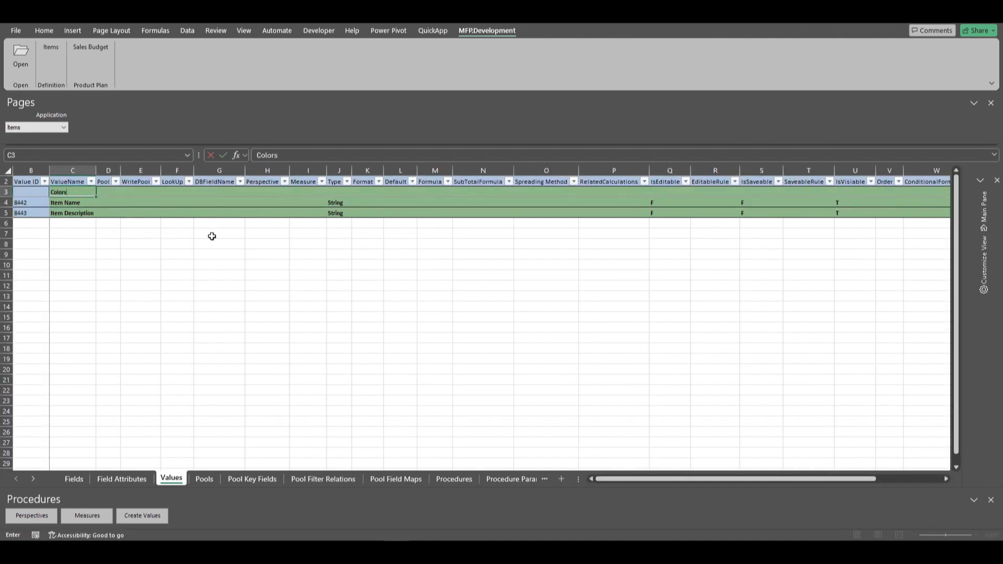
{"action": "key", "text": "Return"}
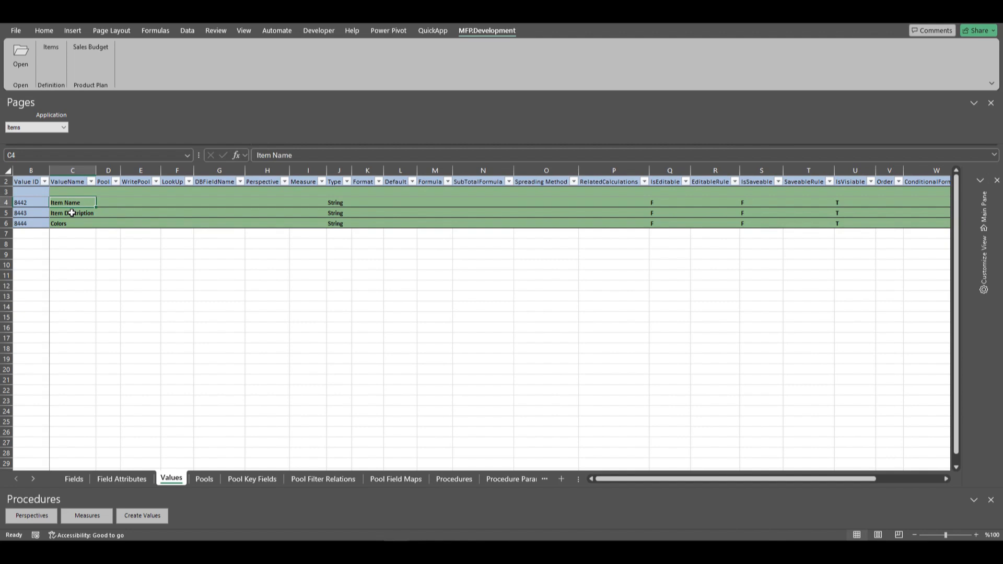
Set the Pool of both the Item Name and Item Description values to Items.
{"action": "left_click", "coordinate": [106, 202]}
{"action": "left_click", "coordinate": [126, 202]}
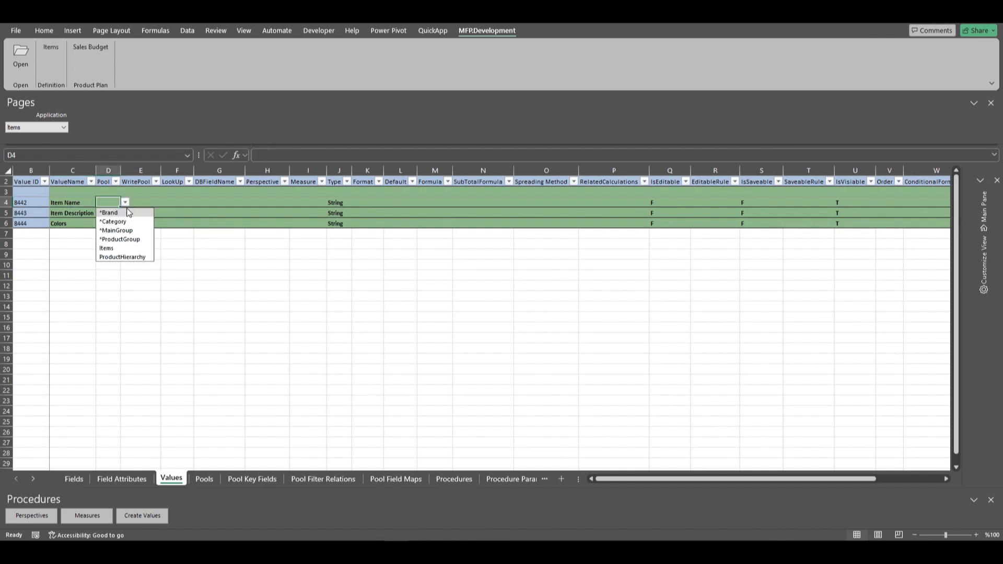
{"action": "left_click", "coordinate": [111, 248]}
{"action": "left_click", "coordinate": [107, 211]}
{"action": "key", "text": "ctrl+d"}
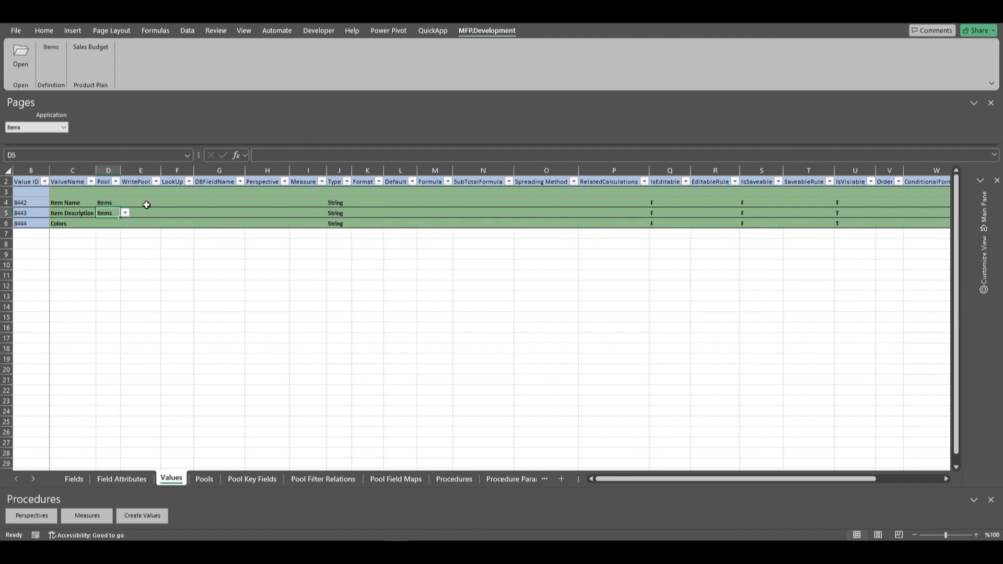
Set the DBFieldName to ItemName for Item Name and to Description for Item Description.
{"action": "left_click", "coordinate": [219, 202]}
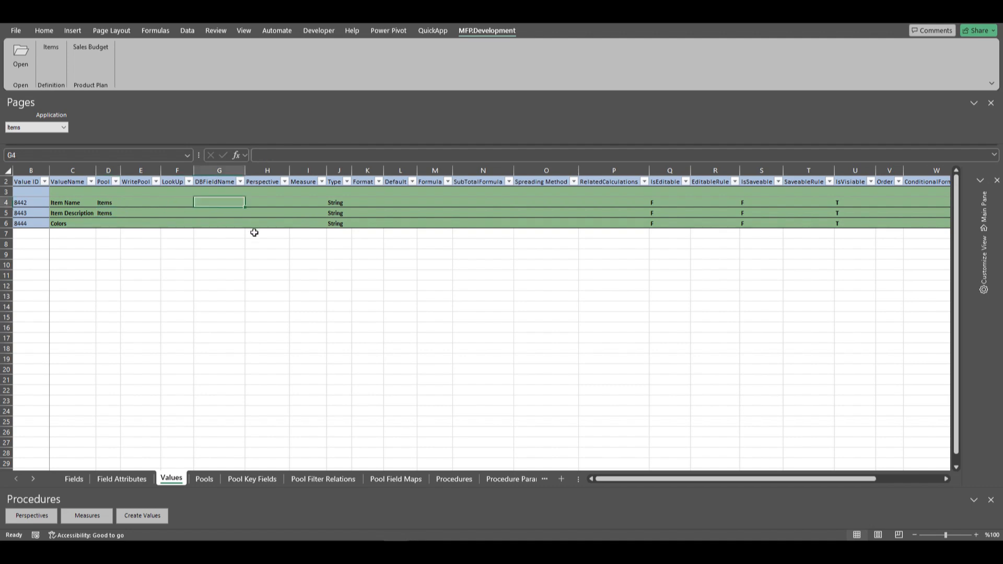
{"action": "type", "text": "ItemName"}
{"action": "key", "text": "Return"}
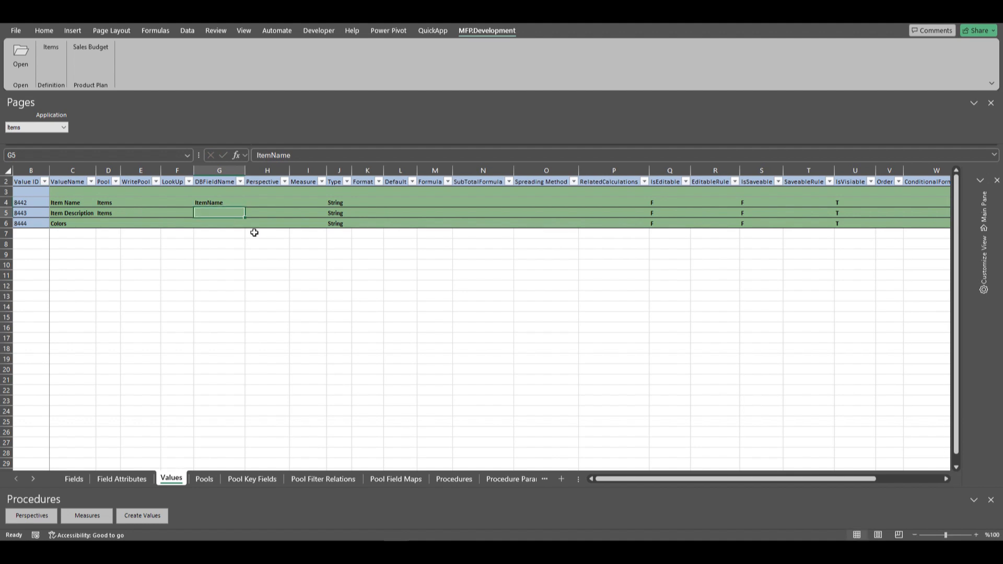
{"action": "type", "text": "Description"}
{"action": "key", "text": "Tab"}
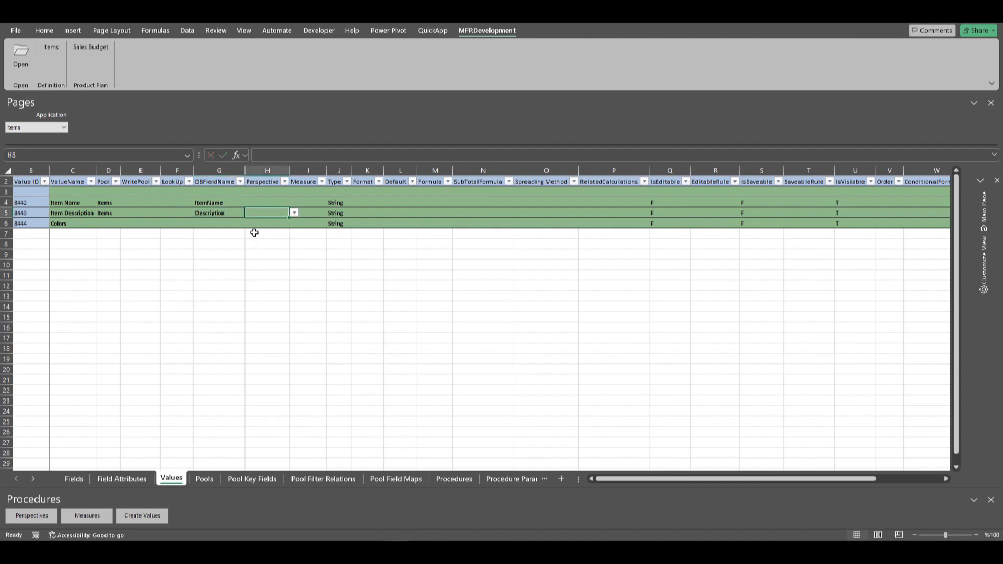
Change the Type of the Item Description value to Code.
{"action": "left_click", "coordinate": [208, 203]}
{"action": "left_click", "coordinate": [340, 203]}
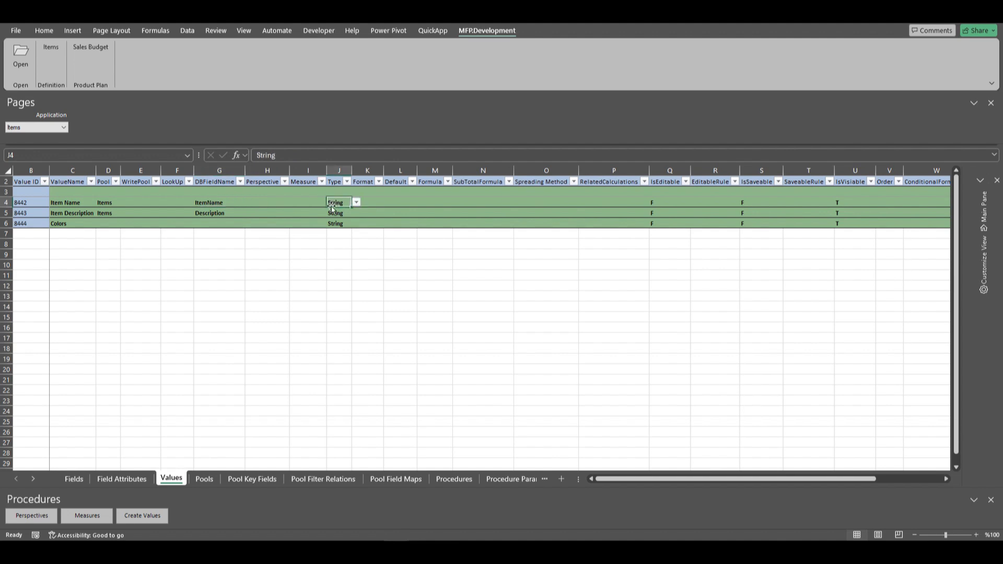
{"action": "left_click", "coordinate": [216, 212]}
{"action": "left_click", "coordinate": [339, 213]}
{"action": "left_click", "coordinate": [358, 213]}
{"action": "left_click", "coordinate": [340, 233]}
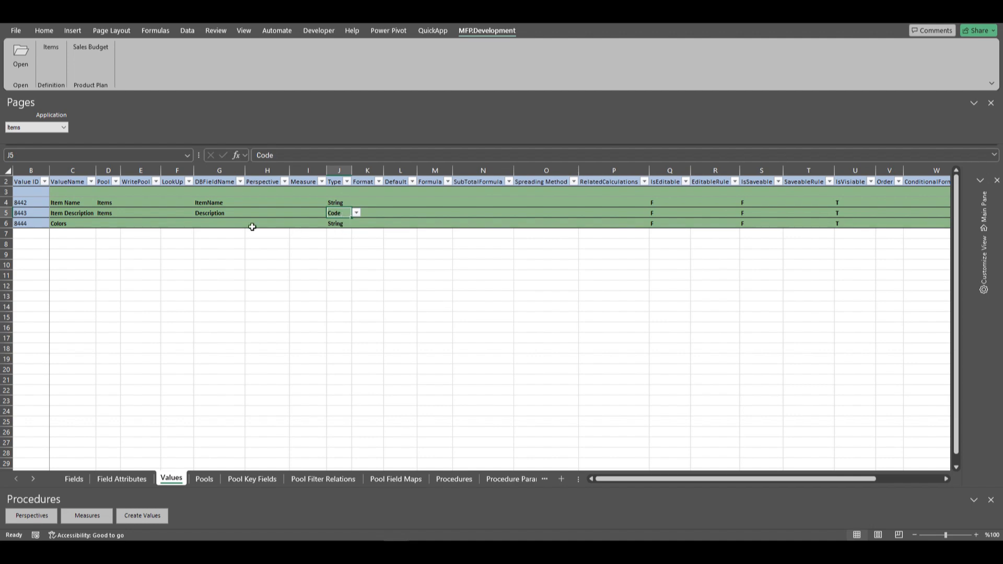
Load the pool definitions of the Items workspace on the Pools sheet.
{"action": "left_click", "coordinate": [61, 223]}
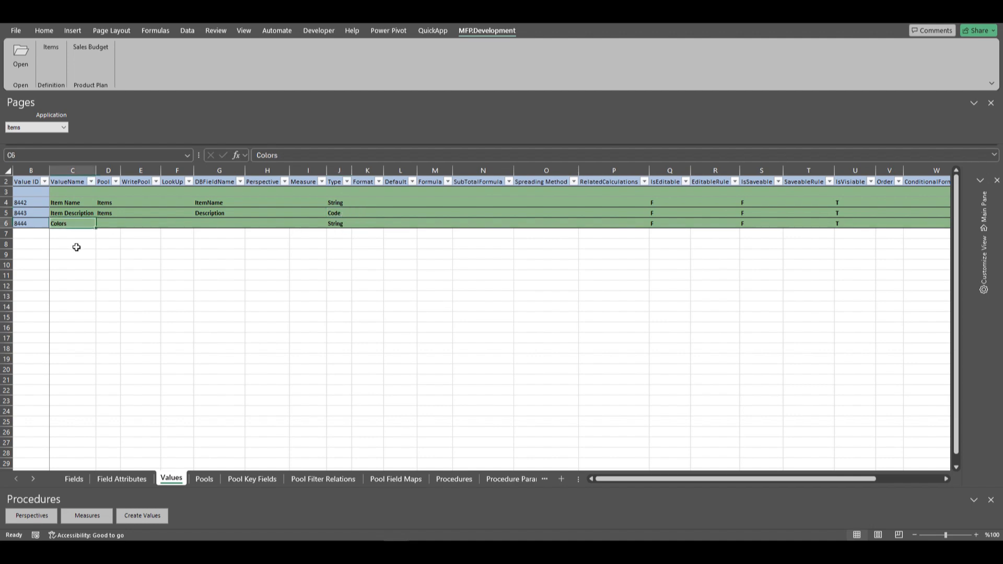
{"action": "left_click", "coordinate": [107, 214]}
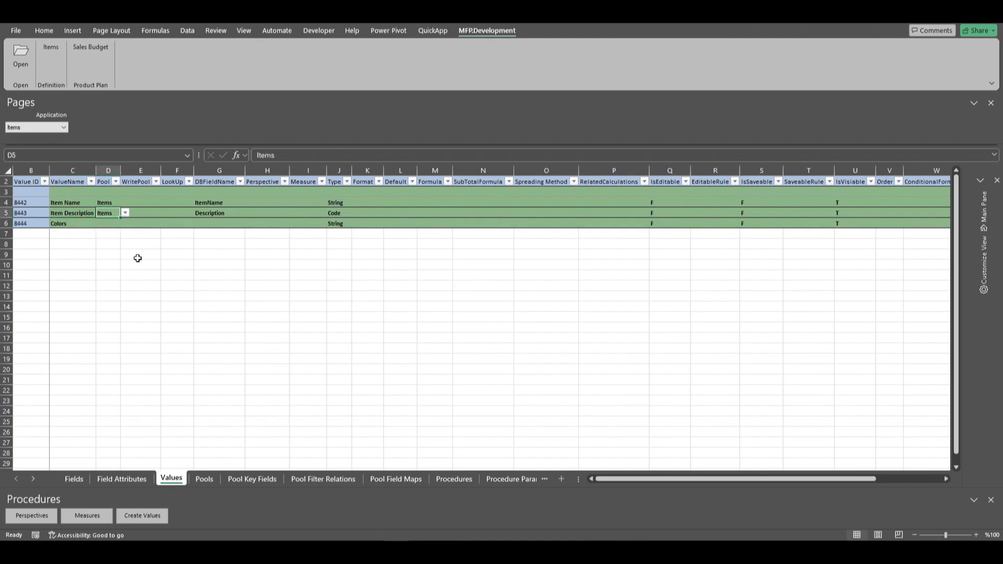
{"action": "left_click", "coordinate": [205, 480]}
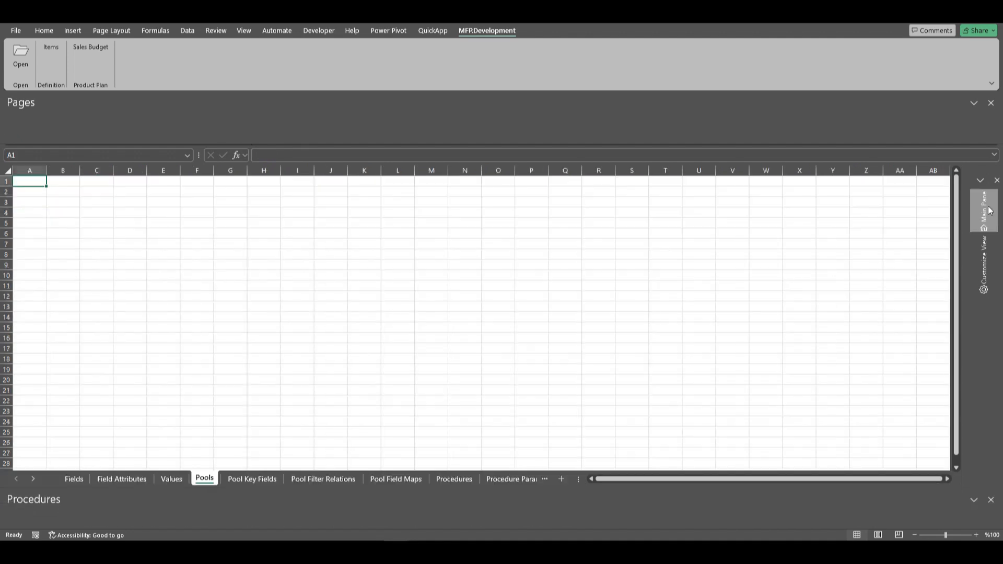
{"action": "left_click", "coordinate": [987, 210]}
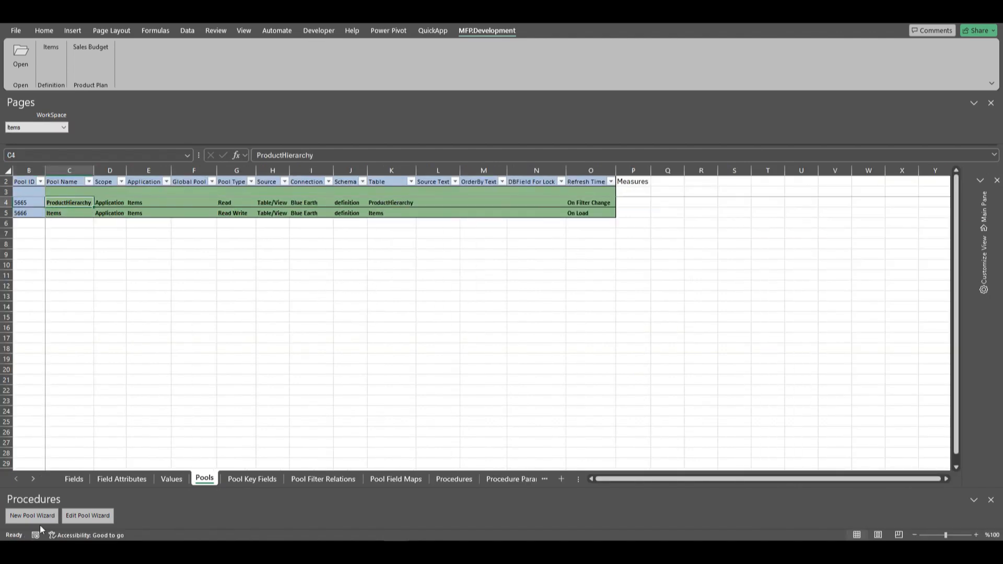
Edit the ProductHierarchy pool in the Pool Wizard, loading its data and automatically setting its key fields.
{"action": "left_click", "coordinate": [67, 211]}
{"action": "left_click", "coordinate": [65, 203]}
{"action": "left_click", "coordinate": [86, 516]}
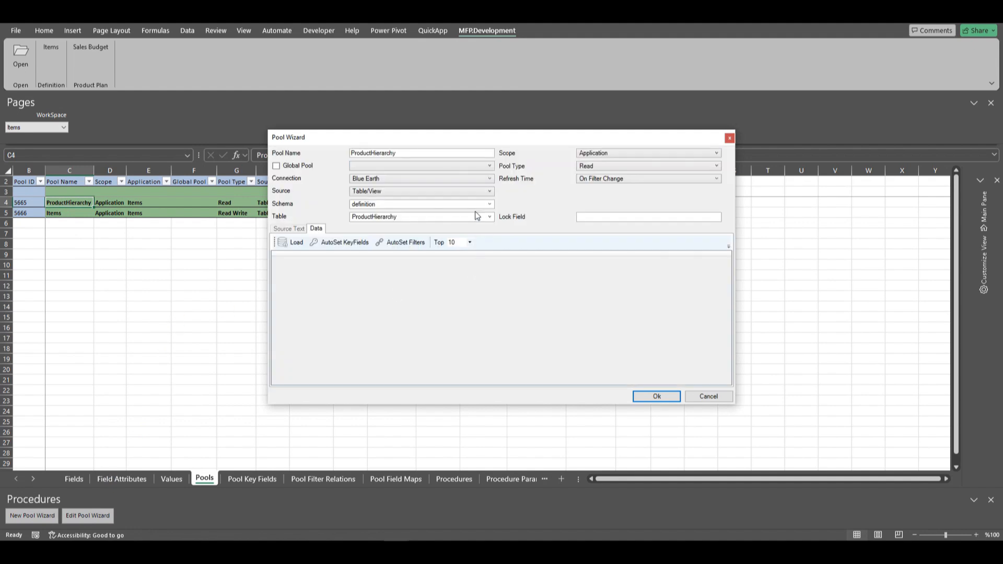
{"action": "left_click", "coordinate": [291, 246]}
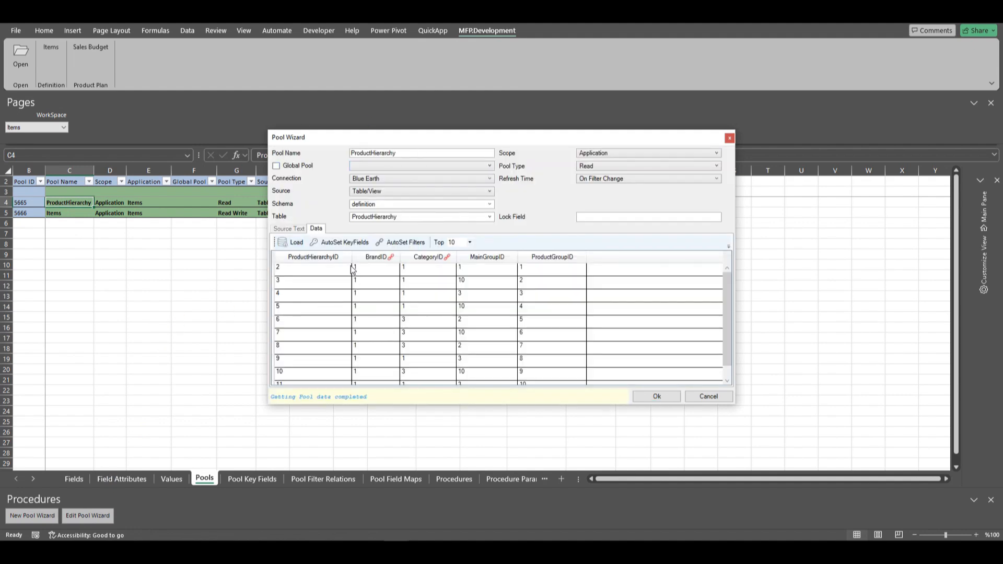
{"action": "left_click", "coordinate": [330, 243]}
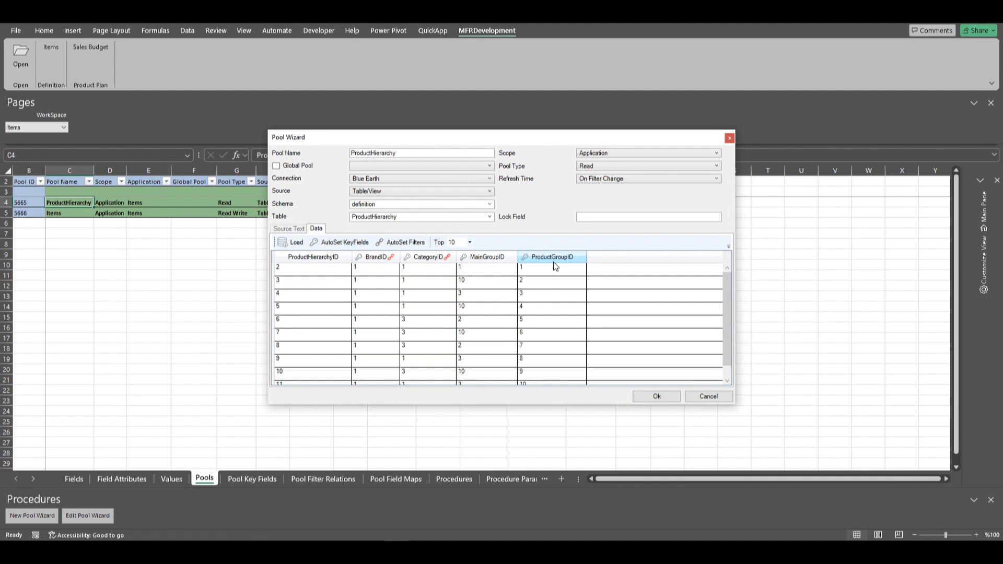
{"action": "left_click", "coordinate": [657, 396]}
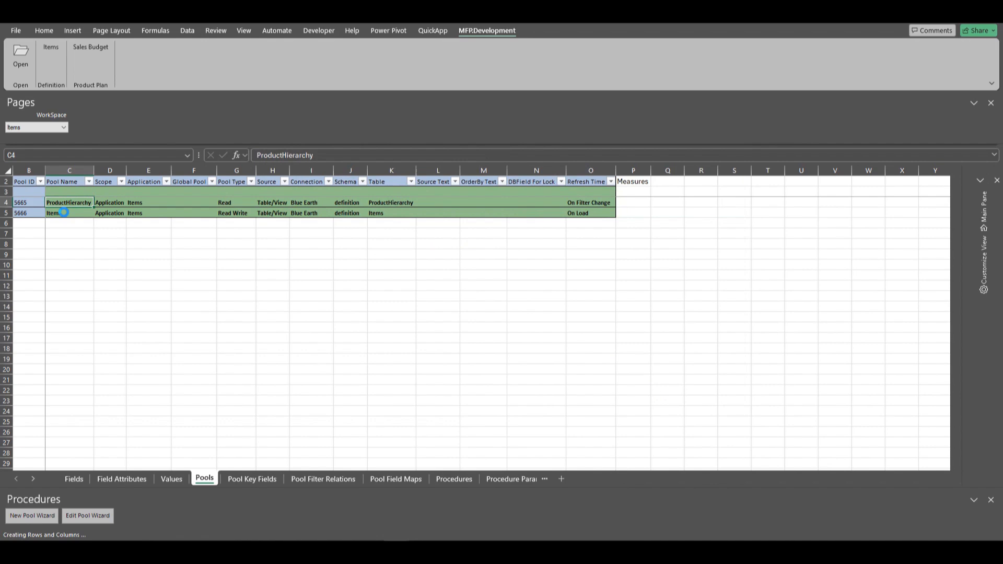
Edit the Items pool in the Pool Wizard, loading its data and automatically setting its key fields.
{"action": "left_click", "coordinate": [64, 212]}
{"action": "left_click", "coordinate": [103, 514]}
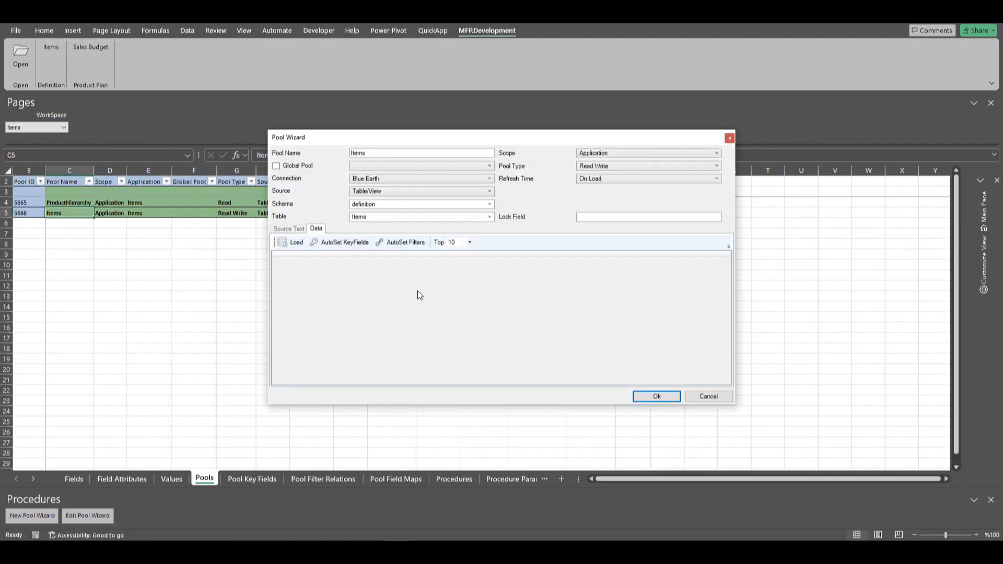
{"action": "left_click", "coordinate": [296, 243]}
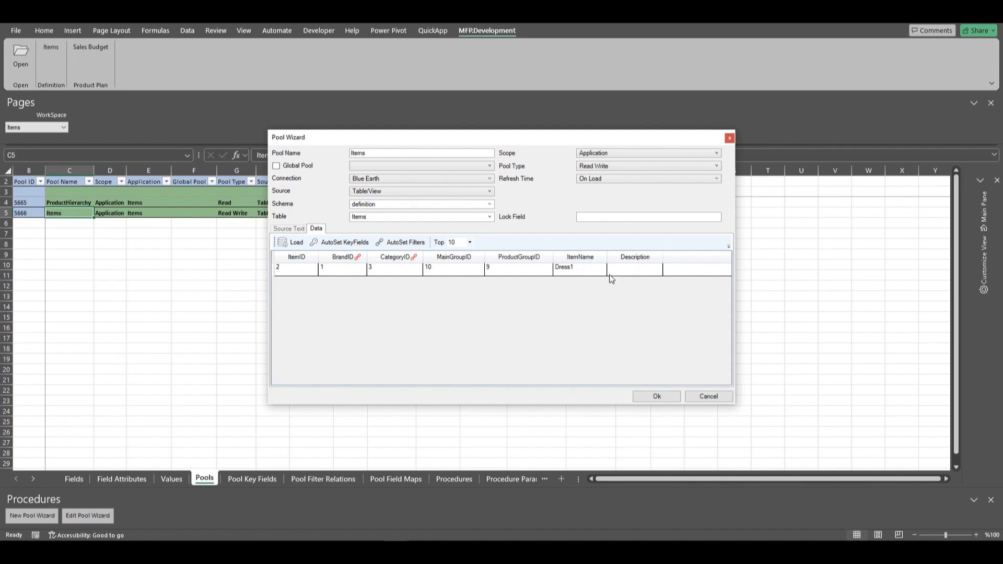
{"action": "left_click", "coordinate": [335, 244]}
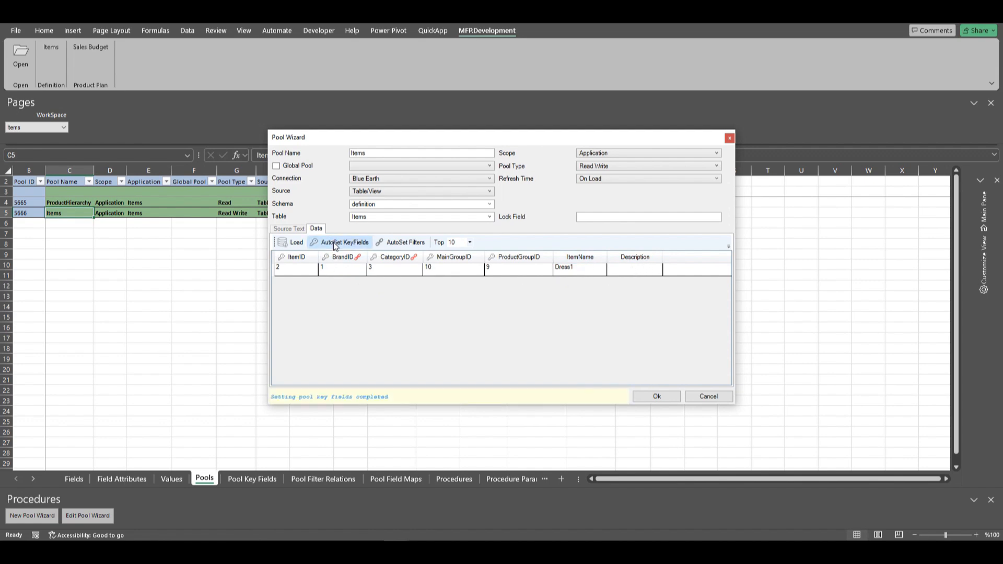
{"action": "left_click", "coordinate": [656, 396]}
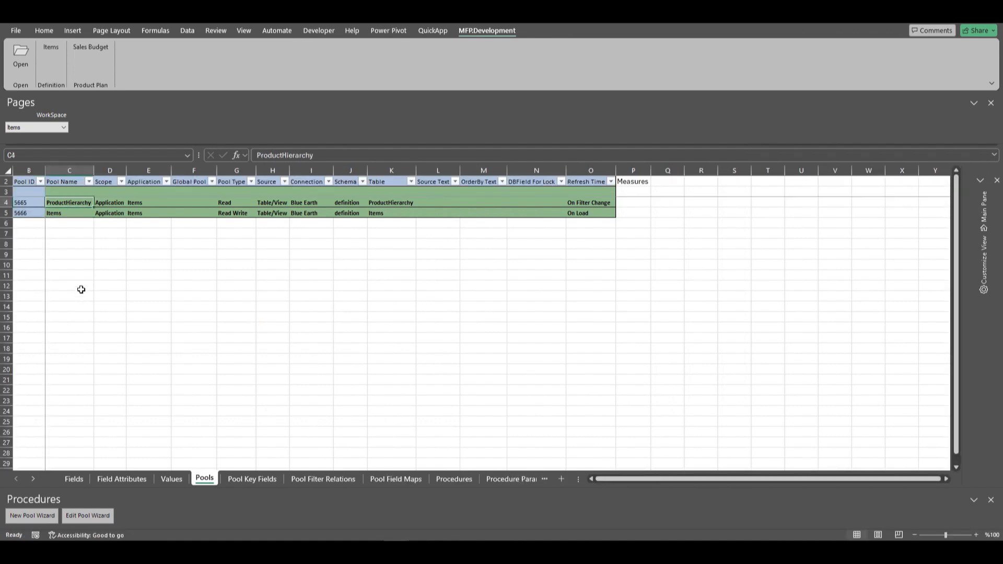
Start a new pool named ItemColors with the Blue Earth connection, the definition schema and the ItemColors table.
{"action": "left_click", "coordinate": [25, 518]}
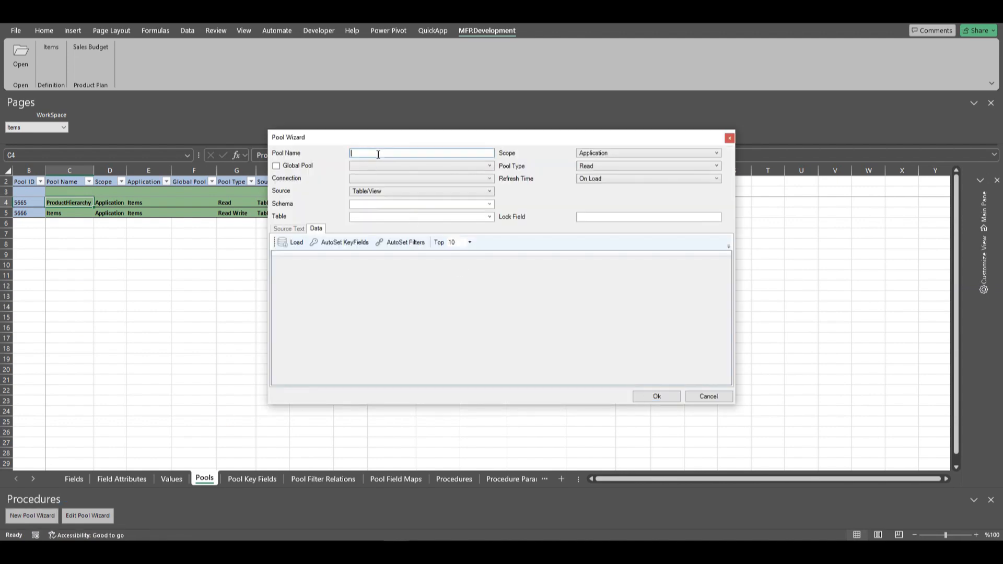
{"action": "type", "text": "Ite"}
{"action": "left_click", "coordinate": [490, 179]}
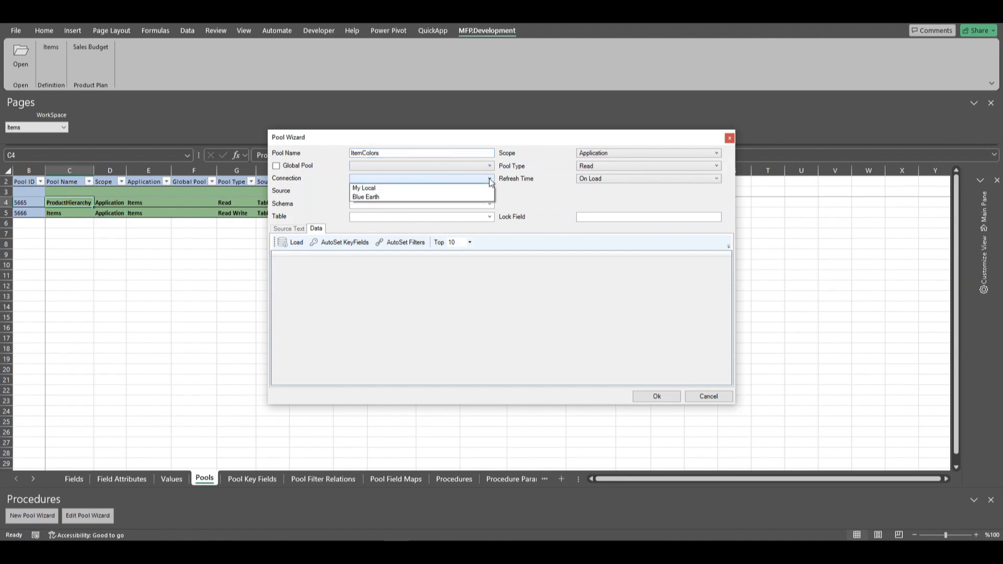
{"action": "left_click", "coordinate": [380, 197]}
{"action": "type", "text": "definition"}
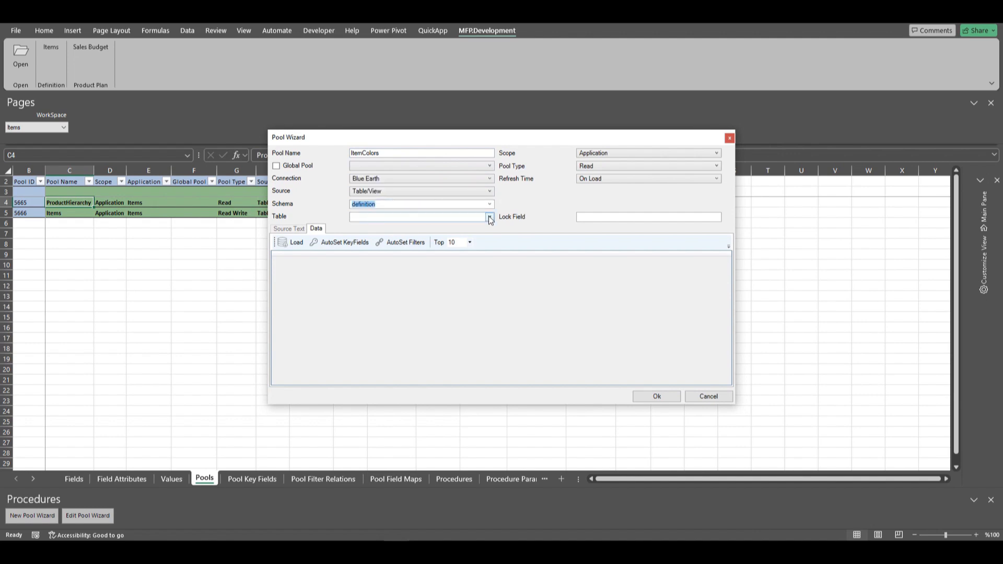
{"action": "left_click", "coordinate": [490, 216]}
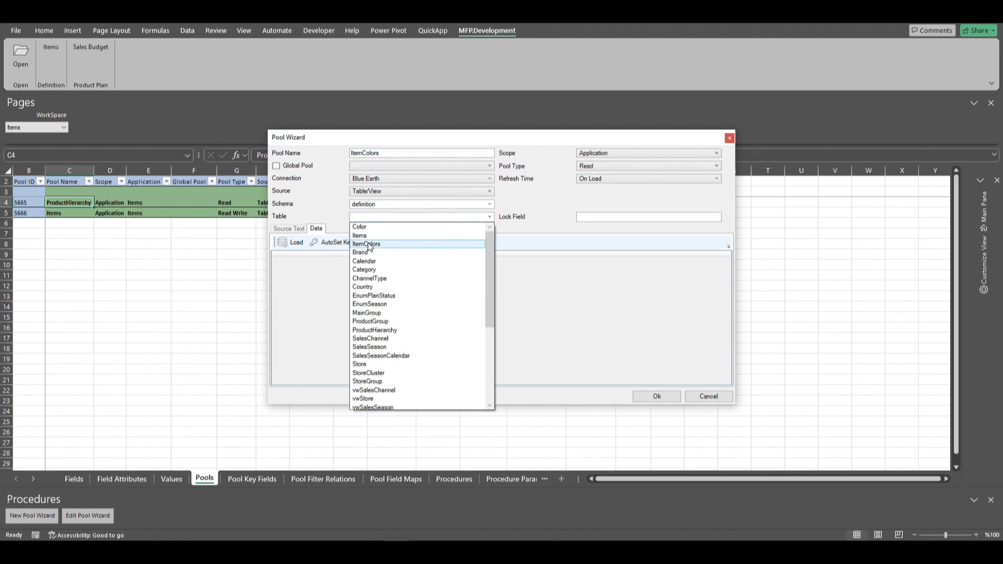
{"action": "left_click", "coordinate": [369, 244]}
Load the ItemColors data, auto-set its key fields and filters, and save the pool with the Read Write type.
{"action": "left_click", "coordinate": [293, 242]}
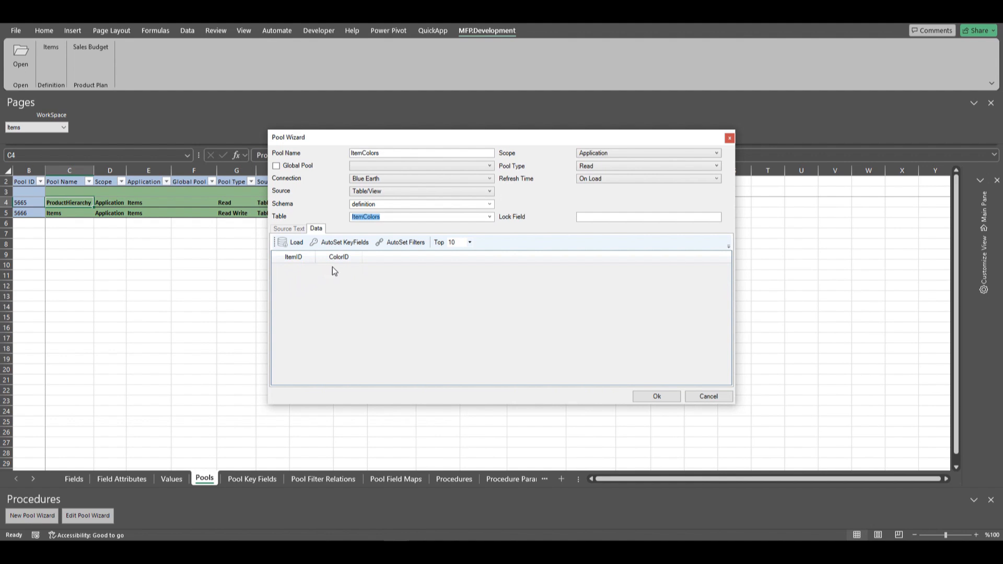
{"action": "left_click", "coordinate": [339, 241]}
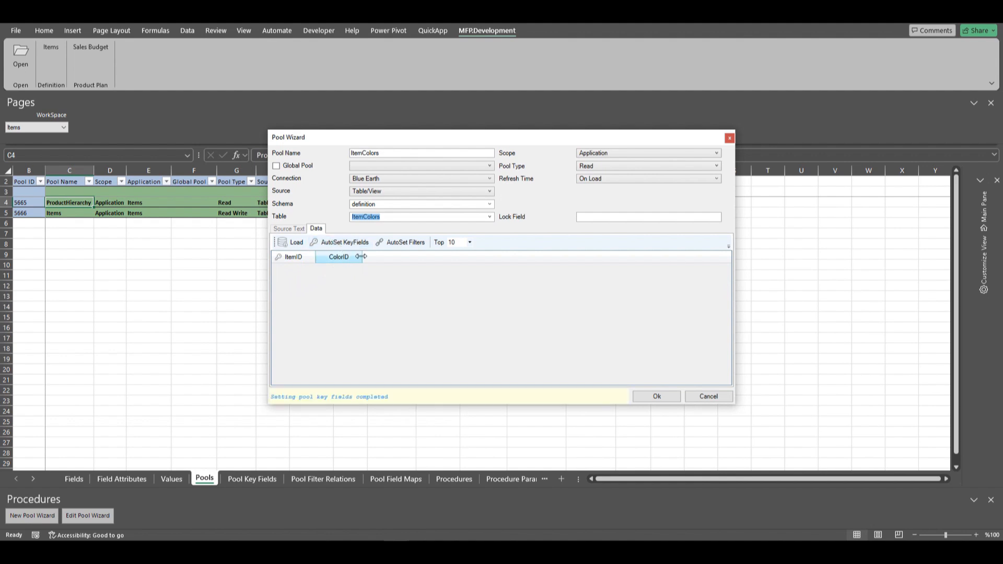
{"action": "left_click", "coordinate": [402, 247]}
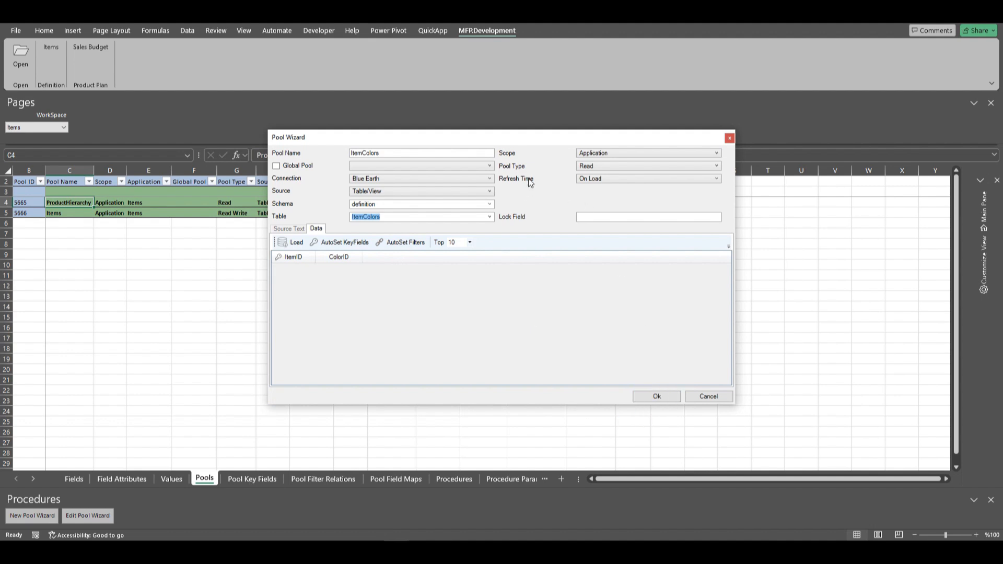
{"action": "left_click", "coordinate": [618, 168]}
{"action": "left_click", "coordinate": [599, 193]}
{"action": "left_click", "coordinate": [657, 397]}
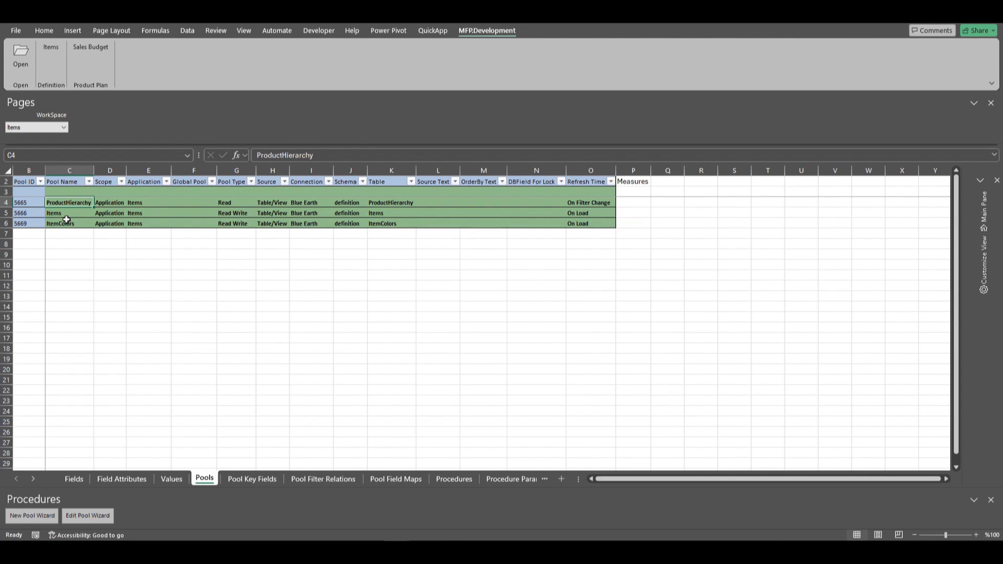
Return to the Values sheet and reload its definitions for the Items application.
{"action": "left_click", "coordinate": [172, 479]}
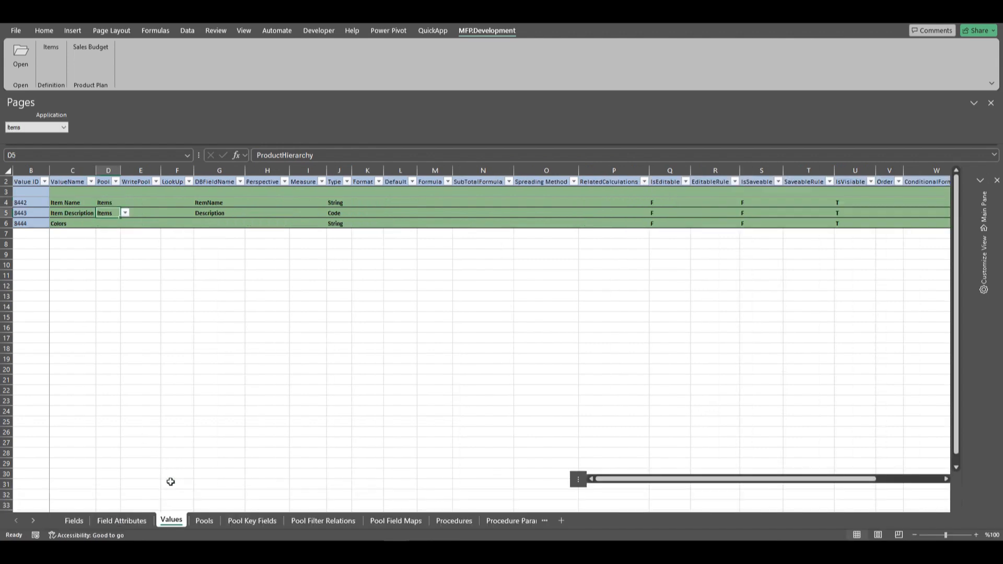
{"action": "left_click", "coordinate": [62, 224]}
{"action": "left_click", "coordinate": [984, 209]}
{"action": "left_click", "coordinate": [812, 479]}
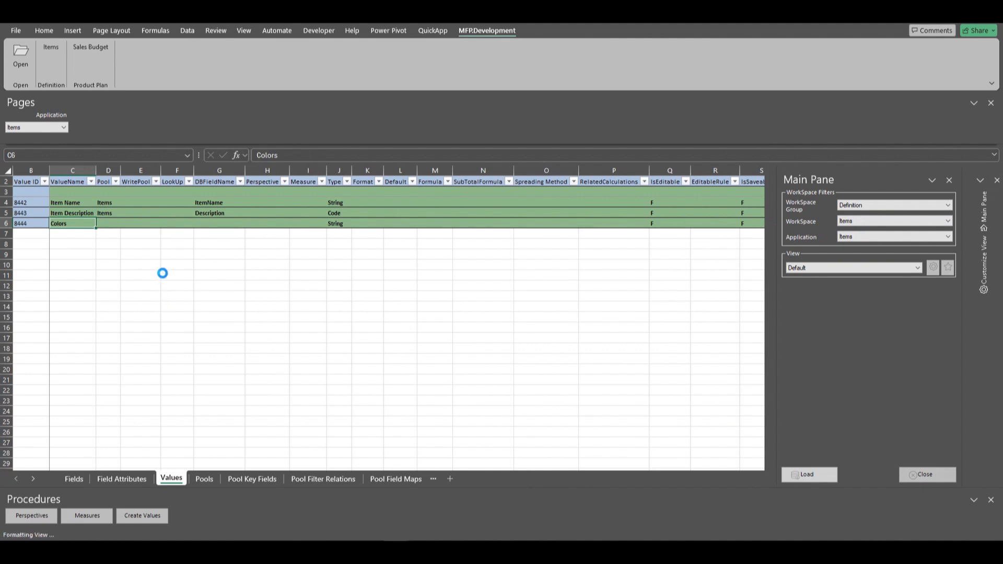
Assign the Colors value to the ItemColors pool and set its database field name to ColorID.
{"action": "left_click", "coordinate": [112, 224]}
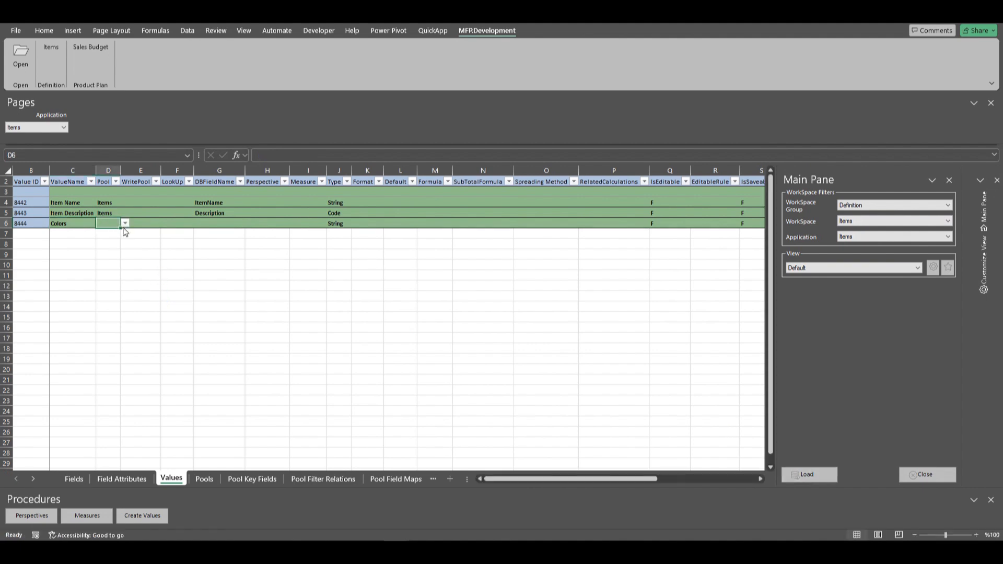
{"action": "type", "text": "Item"}
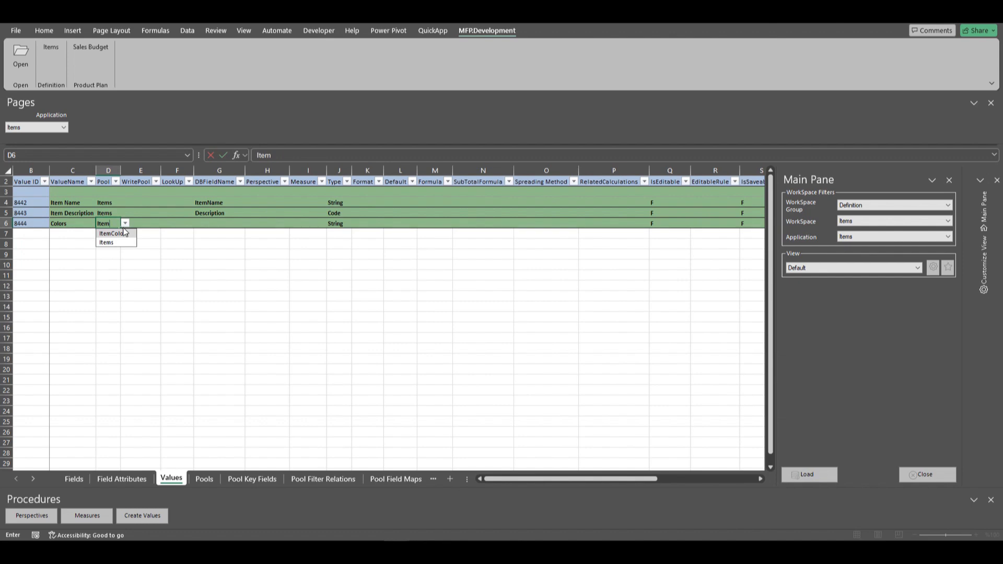
{"action": "left_click", "coordinate": [116, 233]}
{"action": "key", "text": "Tab"}
{"action": "key", "text": "Tab"}
{"action": "key", "text": "Tab"}
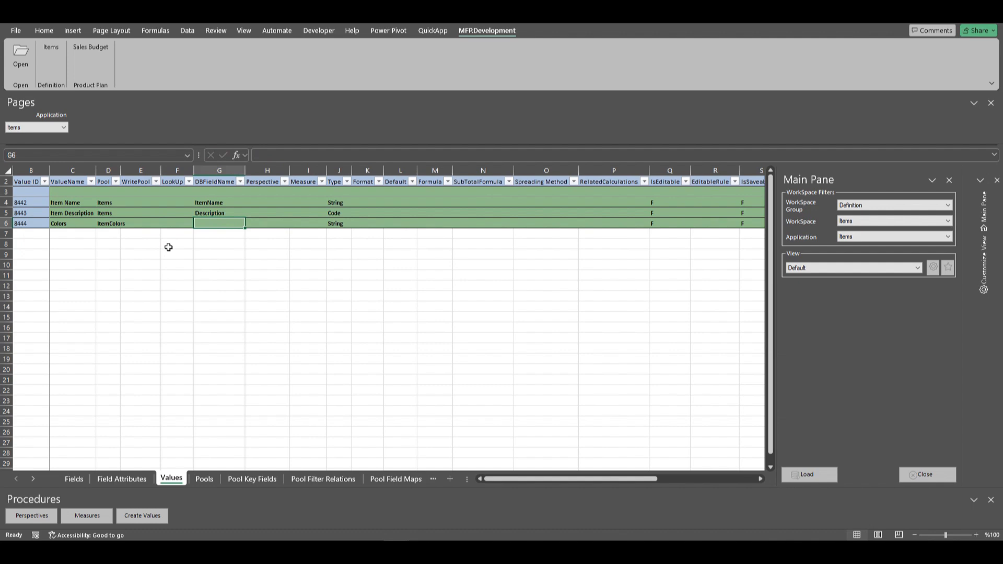
{"action": "type", "text": "ColorID"}
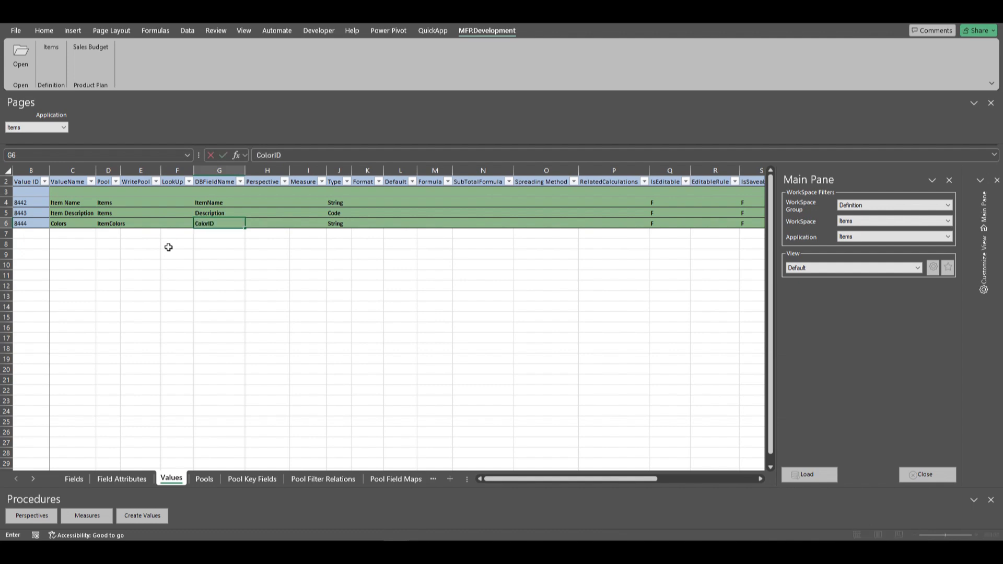
{"action": "key", "text": "Tab"}
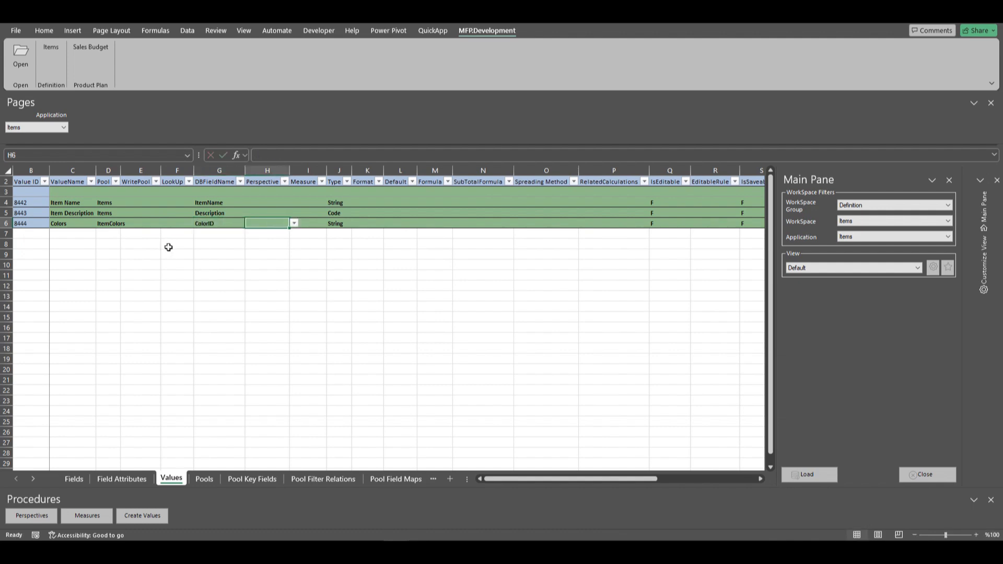
Set the type of the Colors value to List.
{"action": "left_click", "coordinate": [347, 223]}
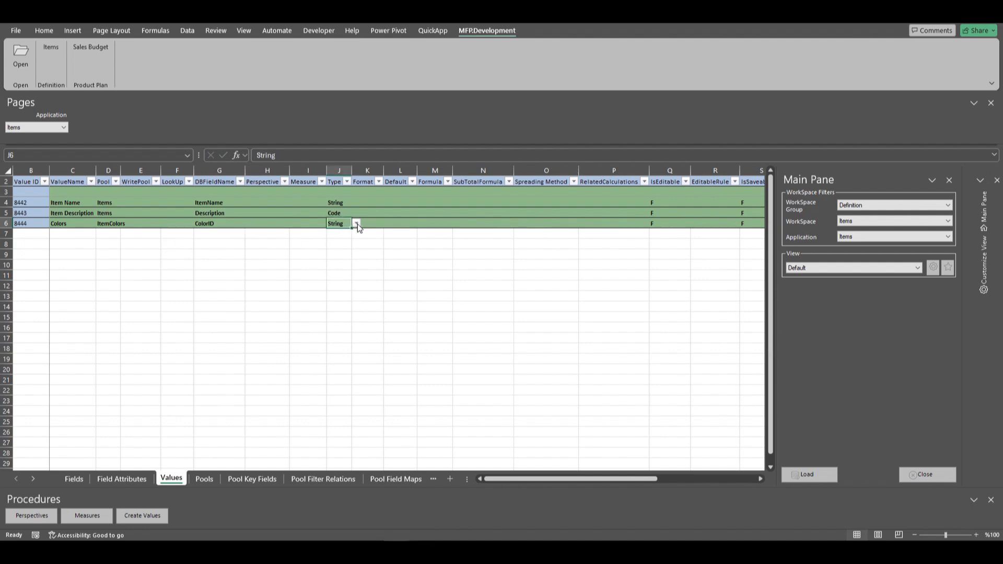
{"action": "left_click", "coordinate": [356, 223]}
{"action": "left_click", "coordinate": [341, 308]}
{"action": "left_click", "coordinate": [108, 224]}
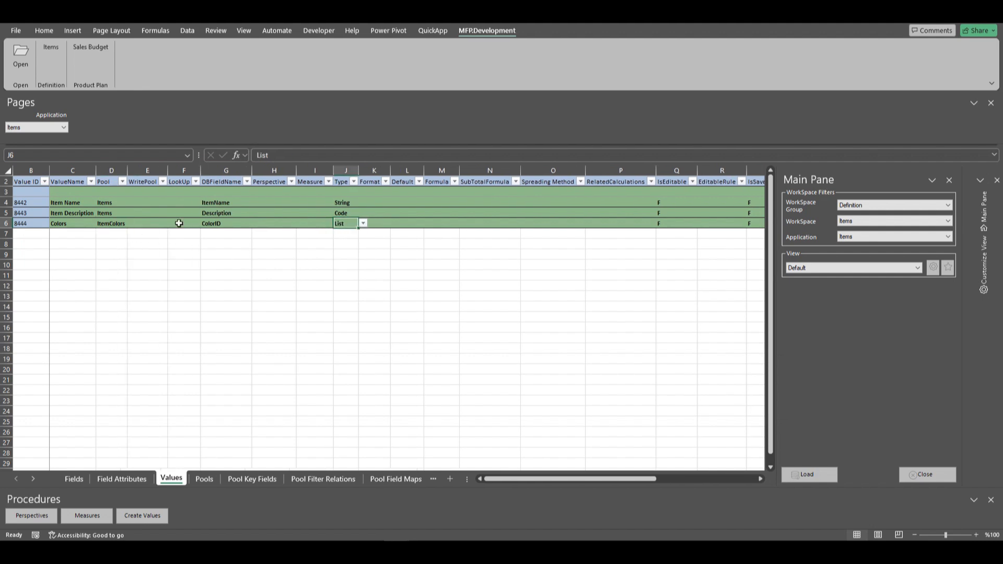
Check the available lookups for the Colors value.
{"action": "left_click", "coordinate": [178, 223]}
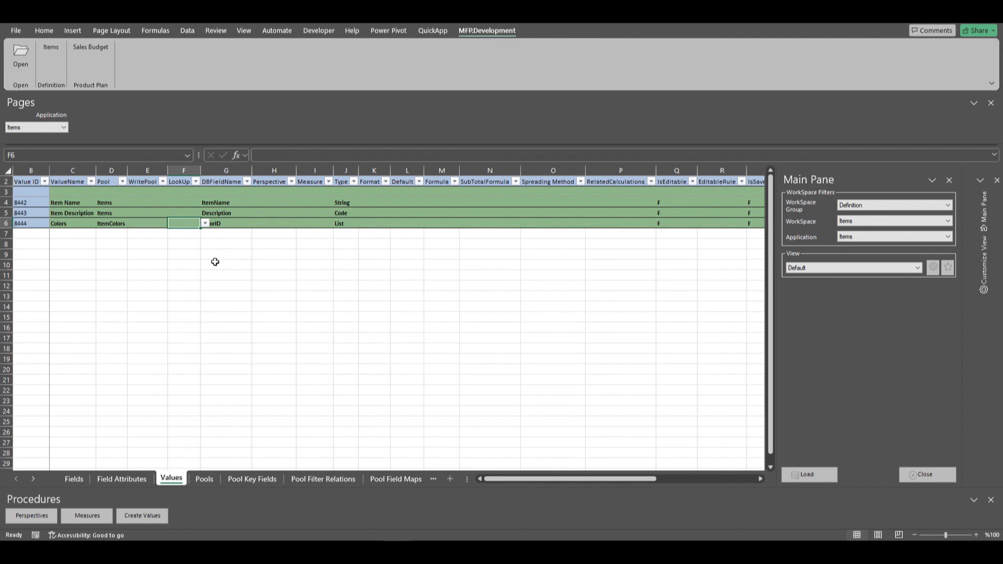
{"action": "left_click", "coordinate": [205, 224]}
{"action": "left_click", "coordinate": [183, 224]}
Switch to the Globals workbook and start a new global pool named *Colors with the Blue Earth connection.
{"action": "left_click", "coordinate": [396, 552]}
{"action": "left_click", "coordinate": [443, 533]}
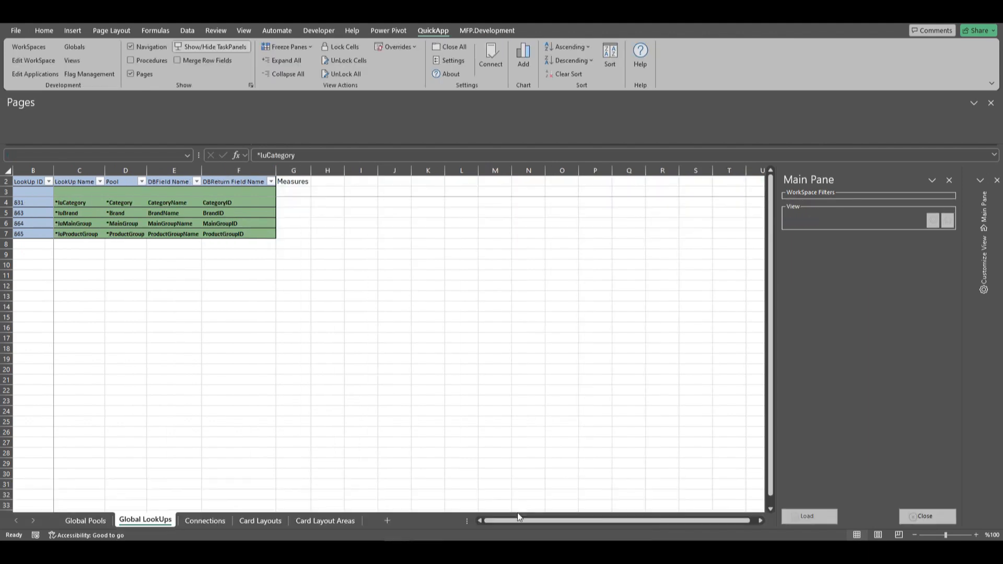
{"action": "left_click", "coordinate": [80, 521]}
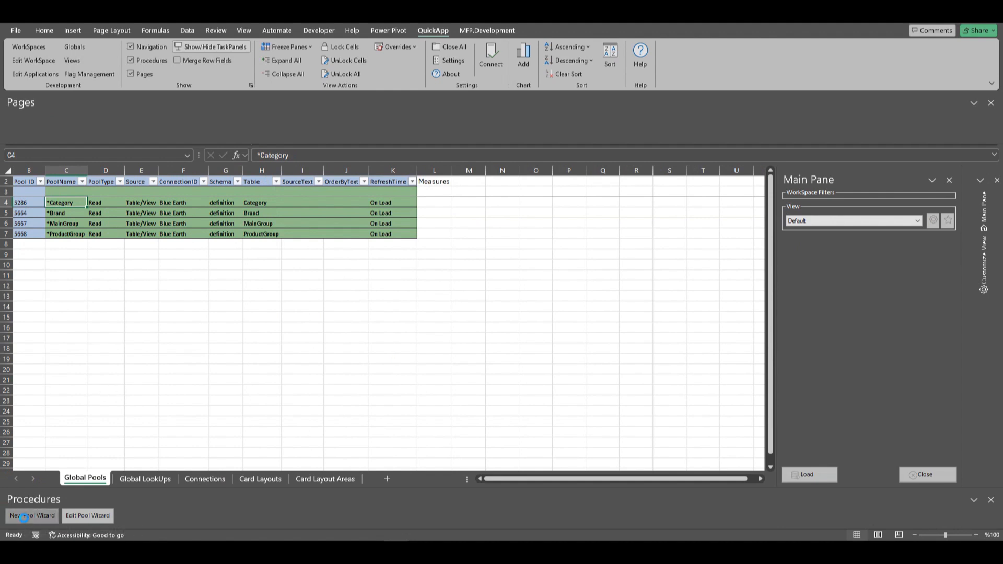
{"action": "left_click", "coordinate": [23, 516]}
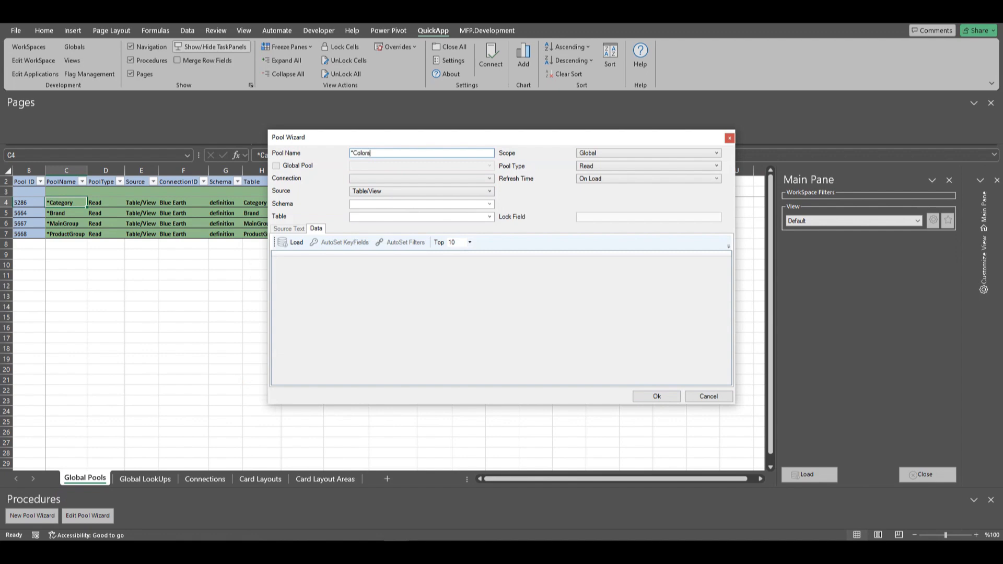
{"action": "left_click", "coordinate": [491, 178]}
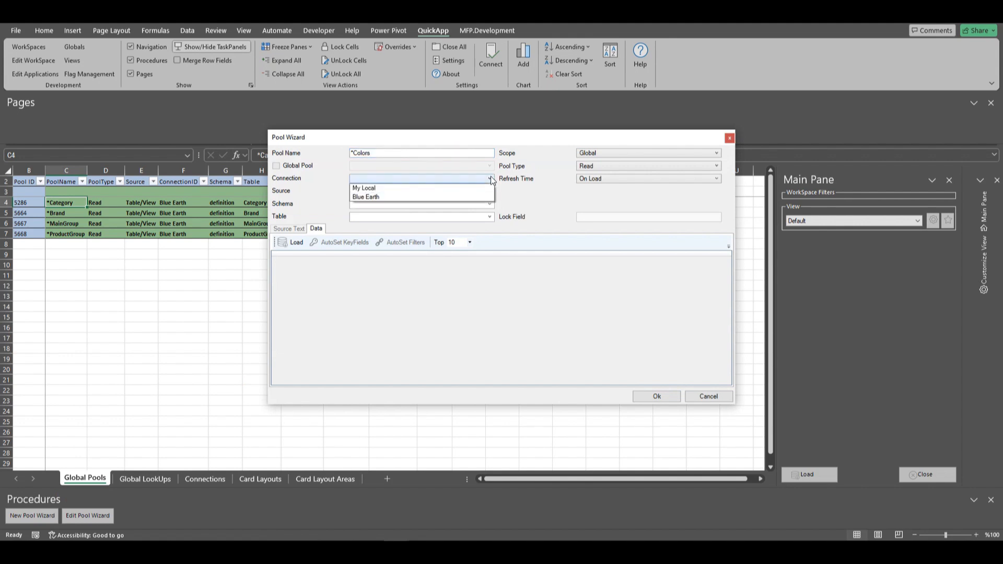
{"action": "left_click", "coordinate": [371, 196]}
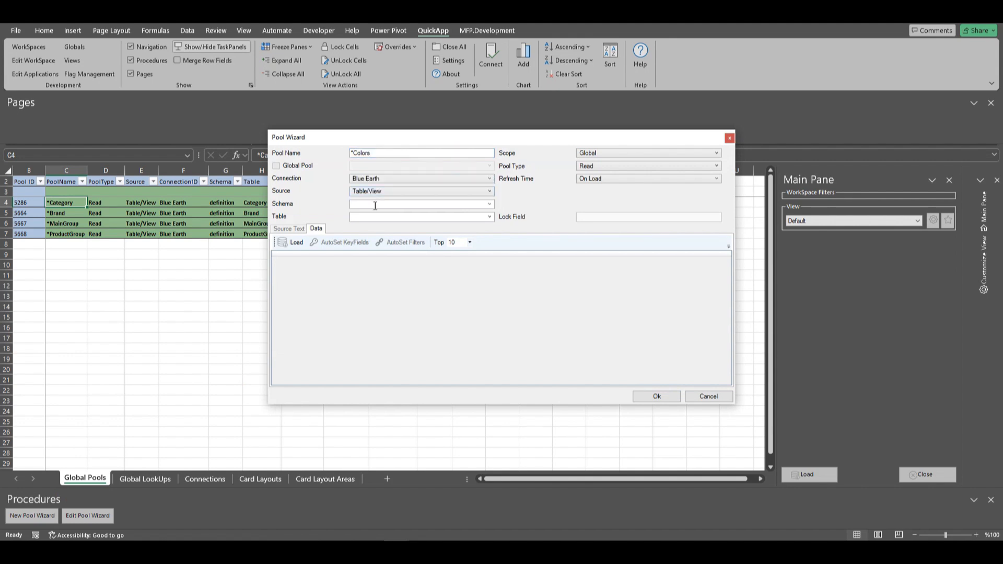
Set the *Colors pool's schema to definition and its table to Color, load its data and save the pool.
{"action": "left_click", "coordinate": [390, 203]}
{"action": "type", "text": "def"}
{"action": "left_click", "coordinate": [379, 214]}
{"action": "left_click", "coordinate": [380, 216]}
{"action": "type", "text": "c"}
{"action": "left_click", "coordinate": [363, 228]}
{"action": "left_click", "coordinate": [295, 246]}
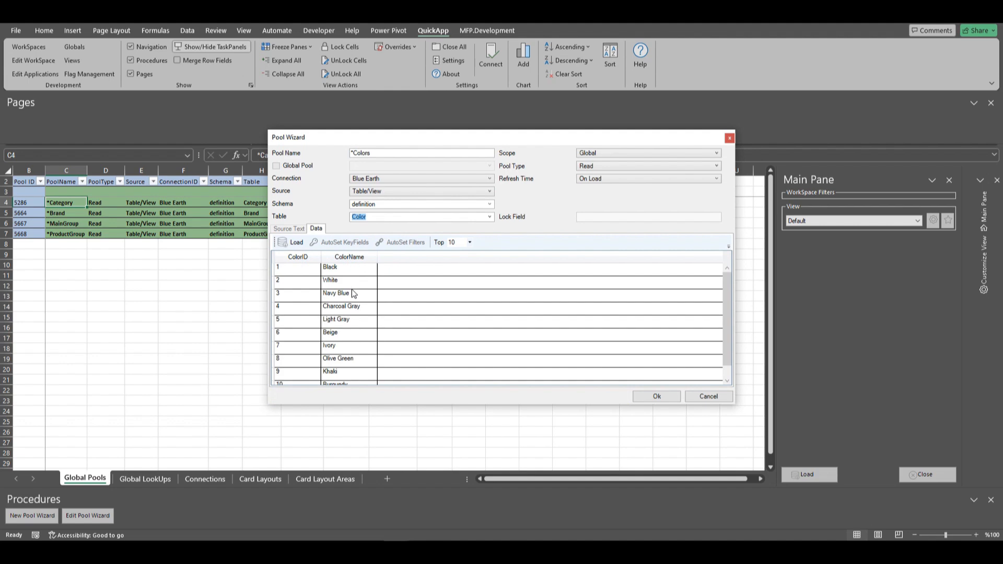
{"action": "left_click", "coordinate": [657, 396]}
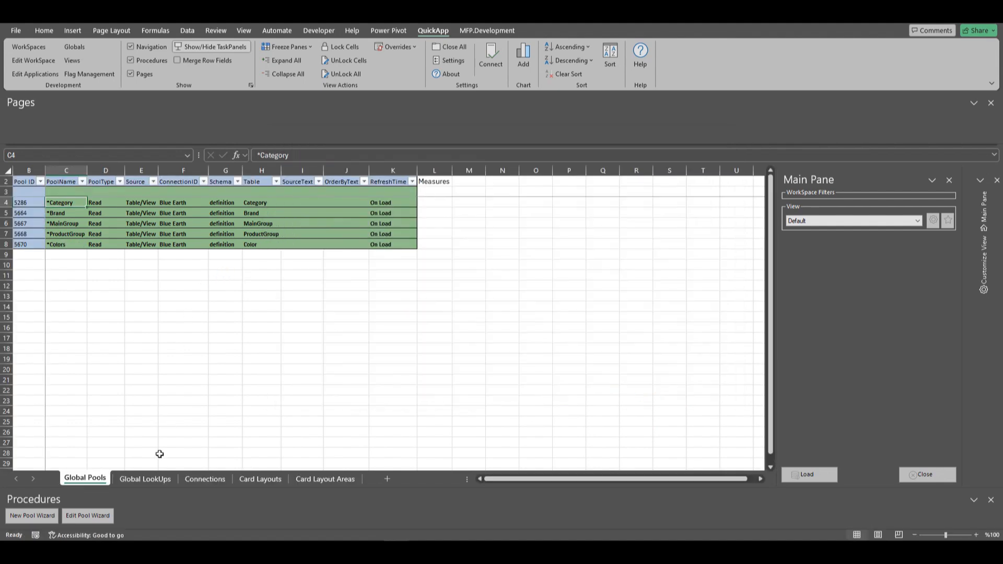
Reload the Global LookUps sheet and enter a new lookup named *luColors based on the *Colors pool.
{"action": "left_click", "coordinate": [142, 480]}
{"action": "left_click", "coordinate": [807, 517]}
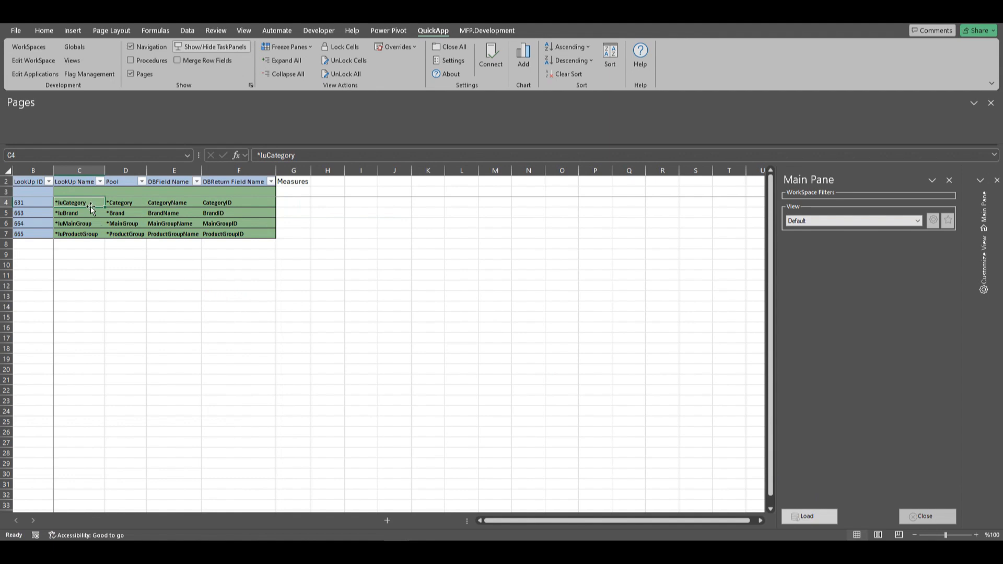
{"action": "left_click", "coordinate": [78, 191]}
{"action": "type", "text": "*"}
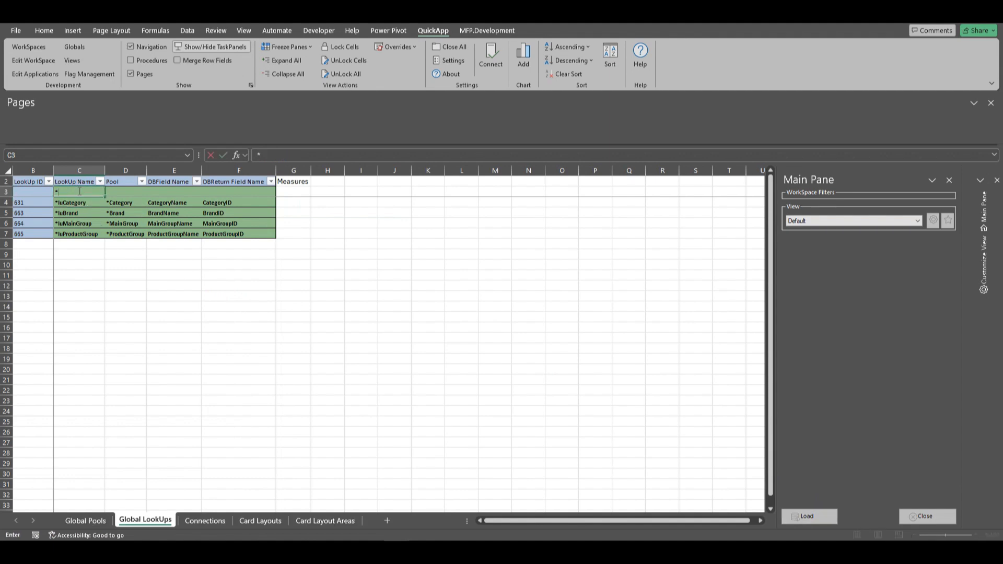
{"action": "type", "text": "luColors"}
{"action": "key", "text": "Tab"}
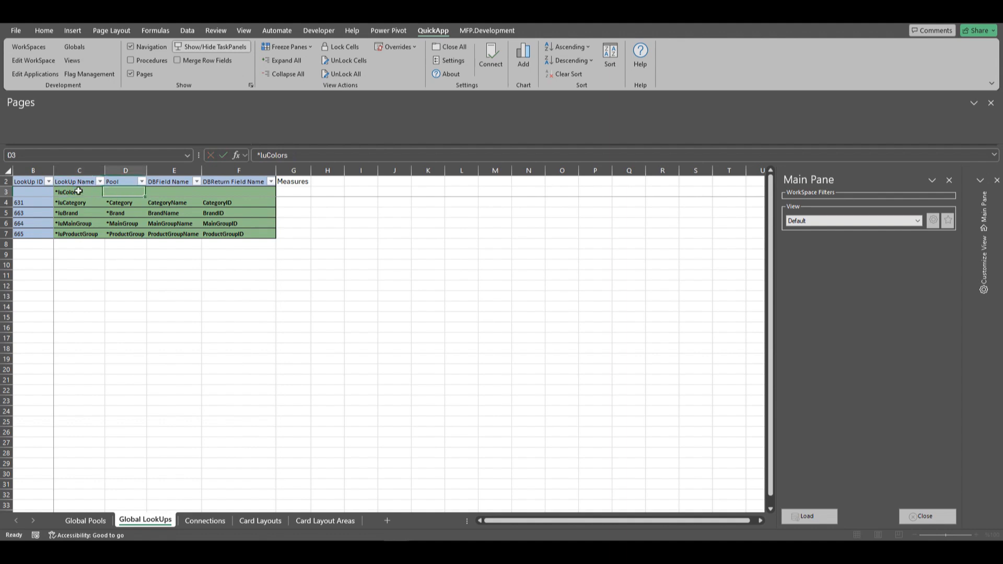
{"action": "type", "text": "Colo"}
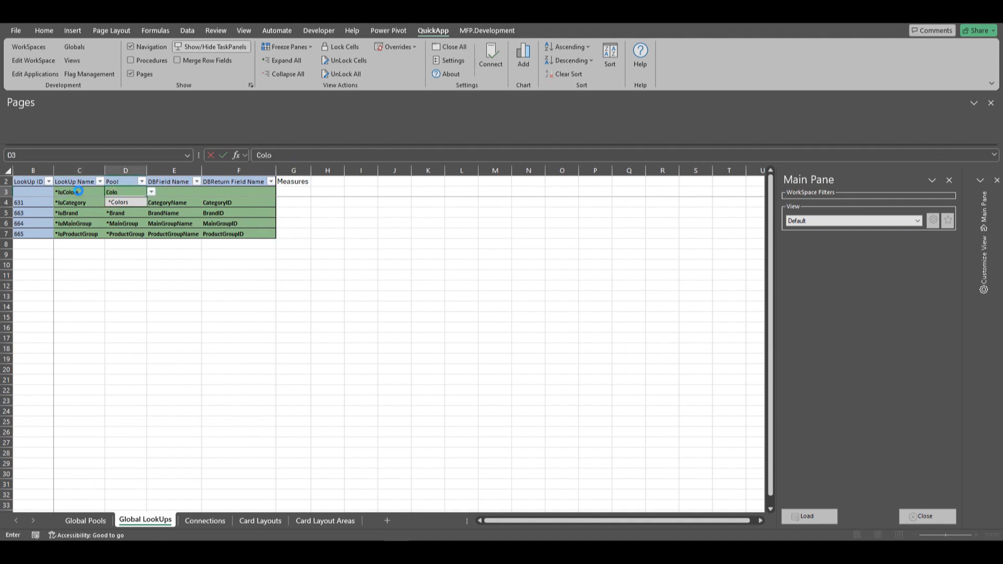
{"action": "key", "text": "Tab"}
Complete the *luColors lookup with ColorName as the database field and ColorID as the return field.
{"action": "type", "text": "ColorName"}
{"action": "key", "text": "Tab"}
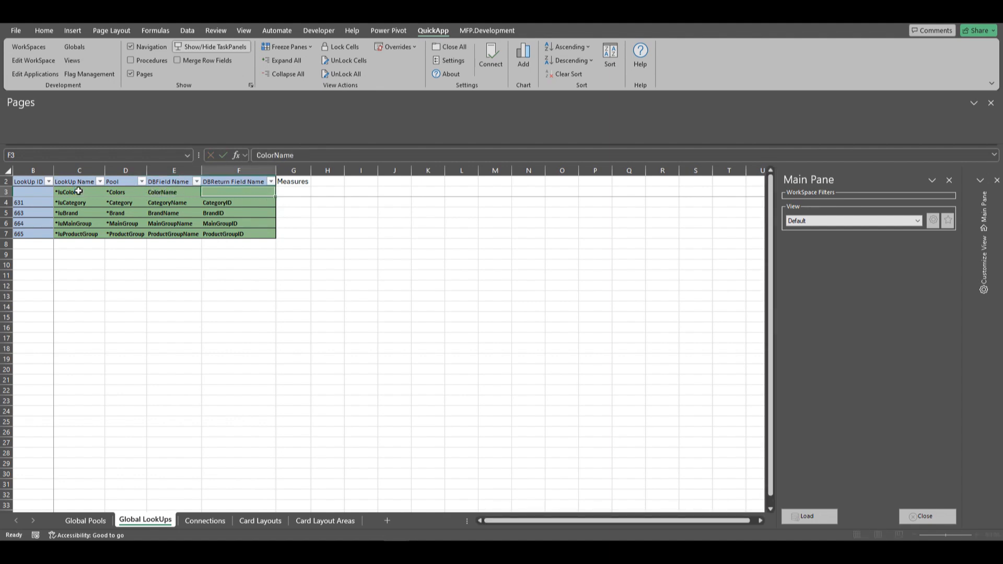
{"action": "type", "text": "ColorID"}
{"action": "key", "text": "Return"}
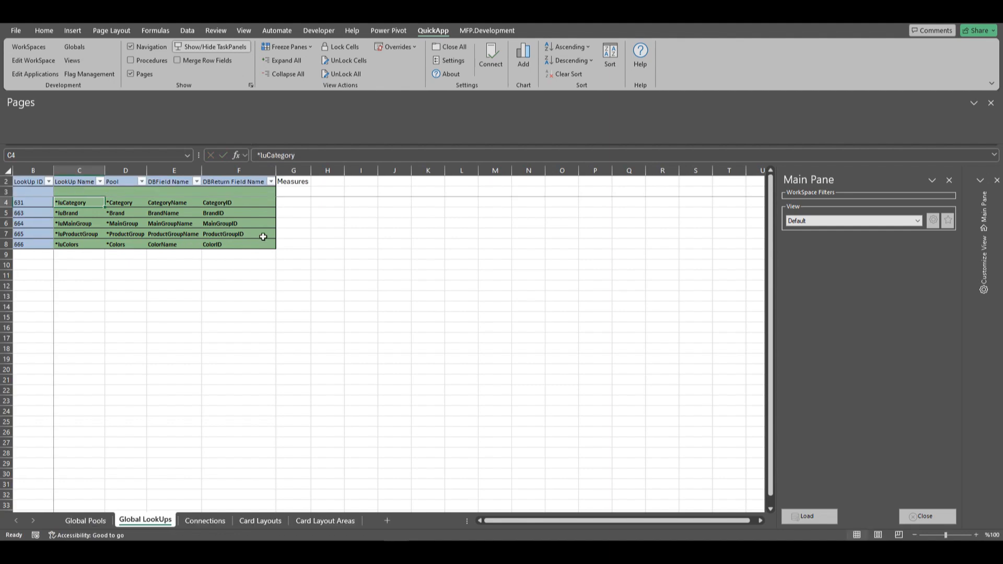
Switch back to the Edit Applications workbook and reload the Values sheet for the Items application.
{"action": "left_click", "coordinate": [396, 553]}
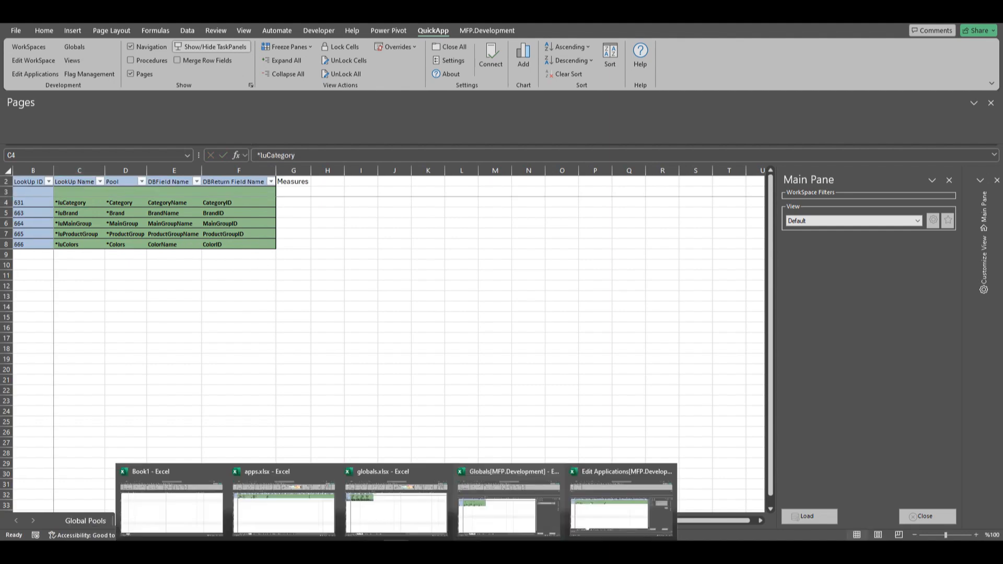
{"action": "left_click", "coordinate": [613, 510]}
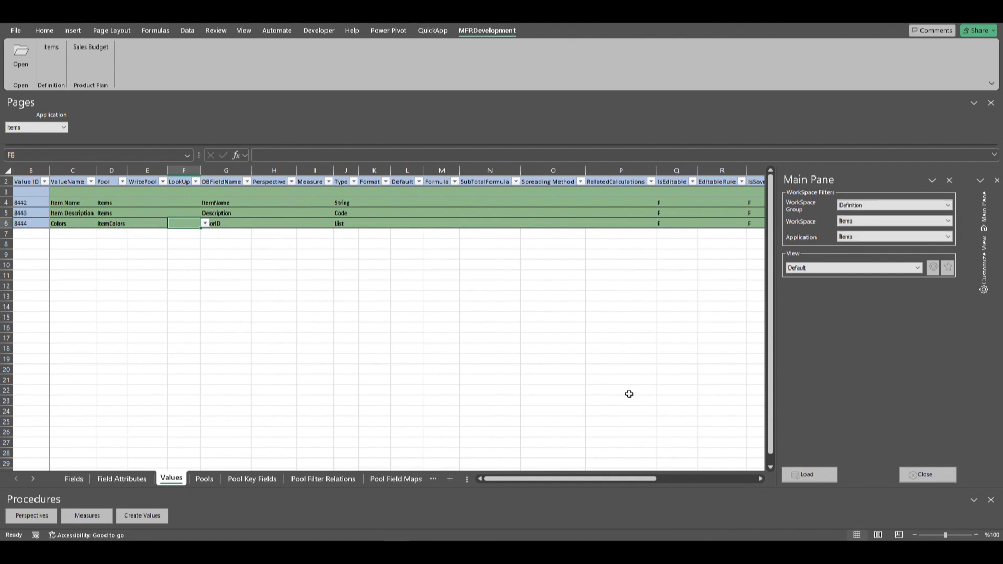
{"action": "left_click", "coordinate": [818, 479]}
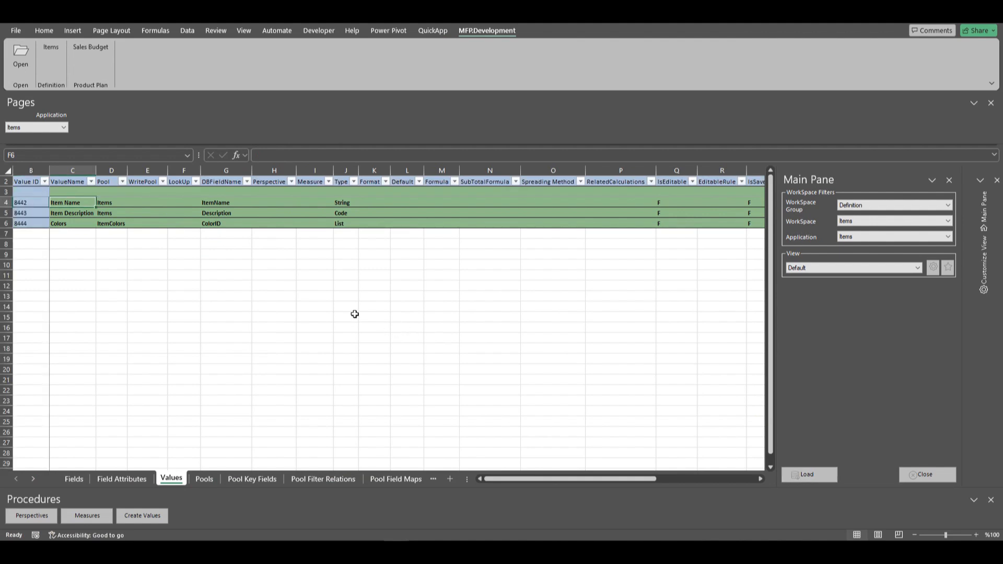
Set the lookup of the Colors value to *luColors.
{"action": "left_click", "coordinate": [96, 223]}
{"action": "left_click", "coordinate": [182, 223]}
{"action": "left_click", "coordinate": [204, 223]}
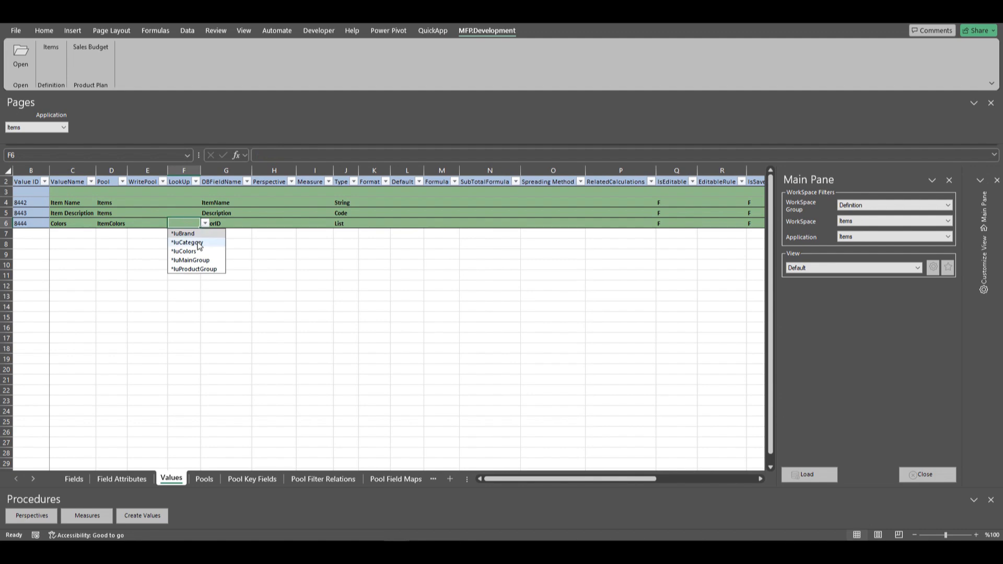
{"action": "left_click", "coordinate": [188, 254]}
{"action": "left_click", "coordinate": [181, 235]}
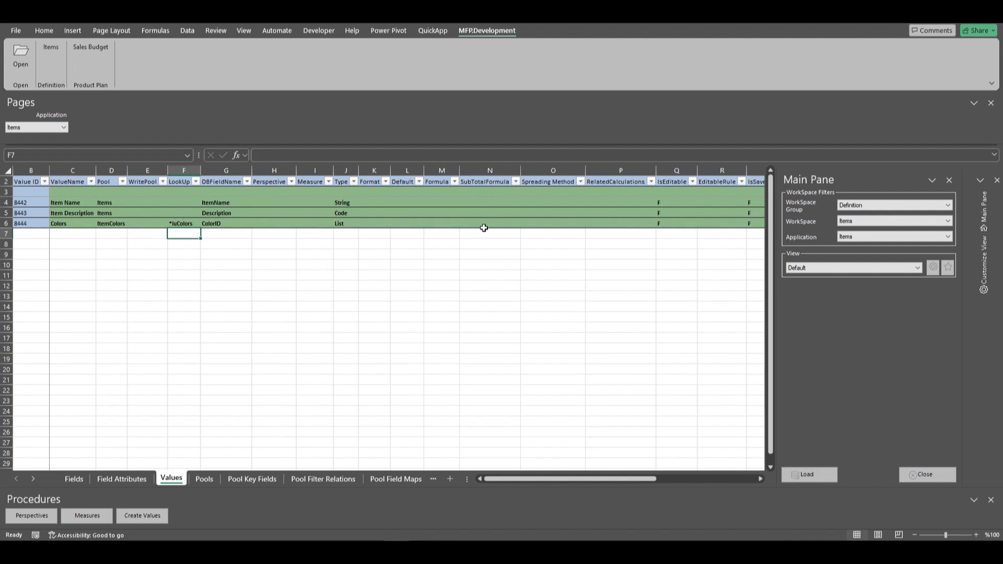
Set IsEditable to T for the Item Name, Item Description and Colors values.
{"action": "left_click", "coordinate": [684, 203]}
{"action": "left_click", "coordinate": [702, 203]}
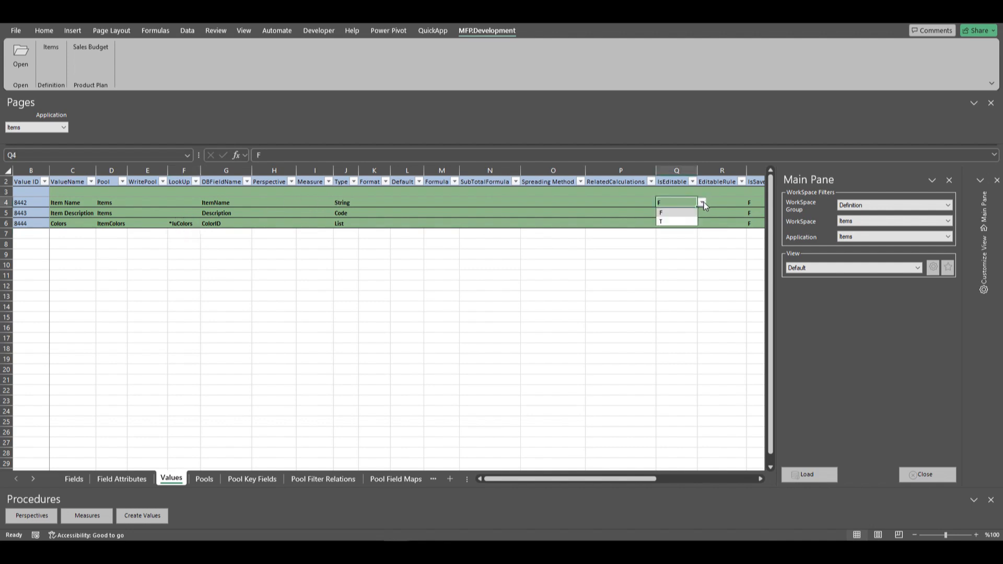
{"action": "left_click", "coordinate": [667, 222]}
{"action": "left_click_drag", "start_coordinate": [698, 207], "coordinate": [698, 225]}
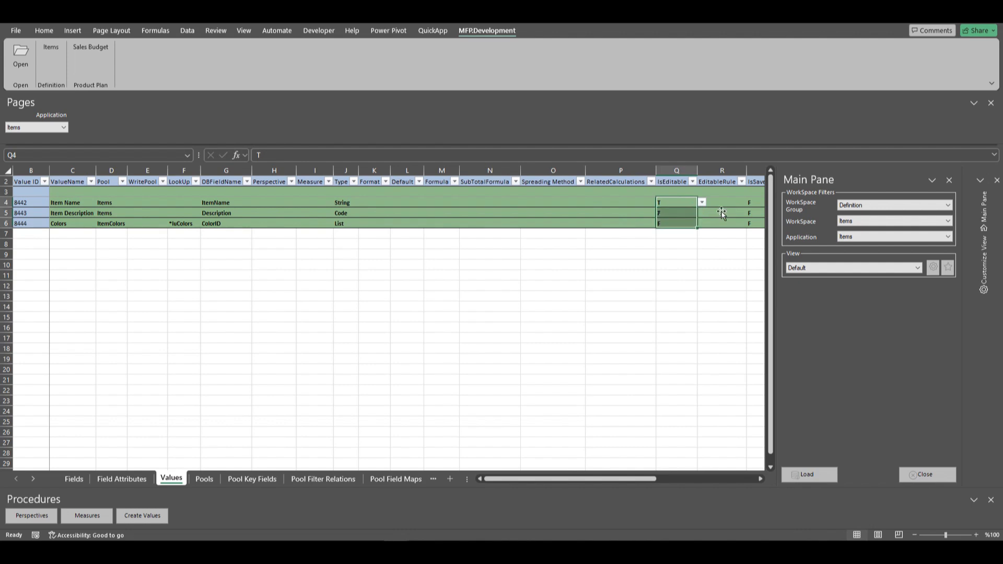
Set IsSaveable to T for the Item Name, Item Description and Colors values.
{"action": "left_click", "coordinate": [752, 203]}
{"action": "left_click_drag", "start_coordinate": [626, 483], "coordinate": [647, 481]}
{"action": "left_click", "coordinate": [706, 203]}
{"action": "left_click", "coordinate": [671, 222]}
{"action": "double_click", "coordinate": [700, 208]}
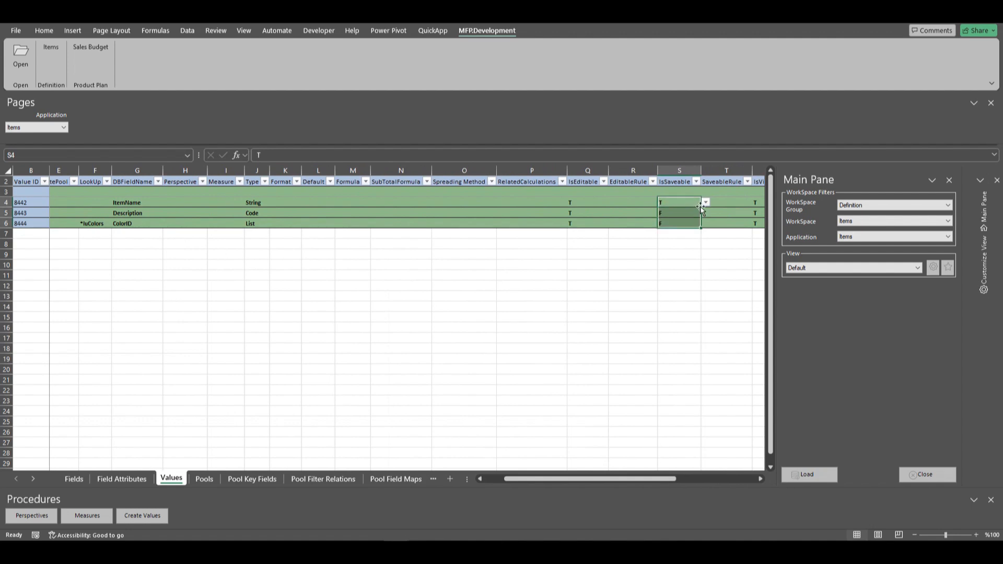